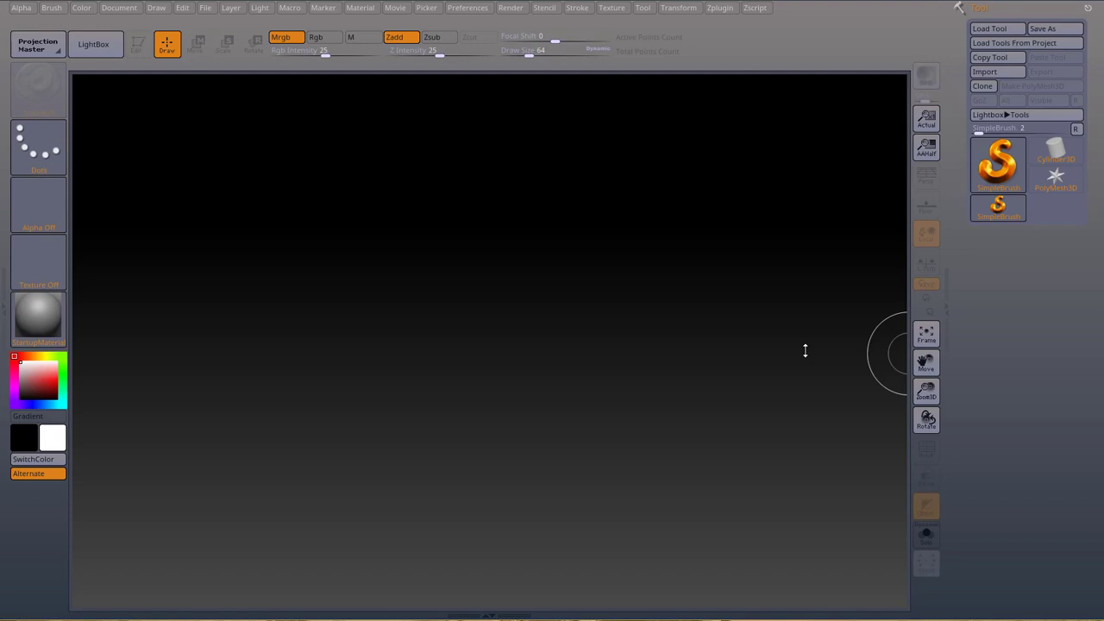
Draw a Cube3D on the canvas in Edit mode and convert it to a PolyMesh3D
{"action": "left_click", "coordinate": [998, 162]}
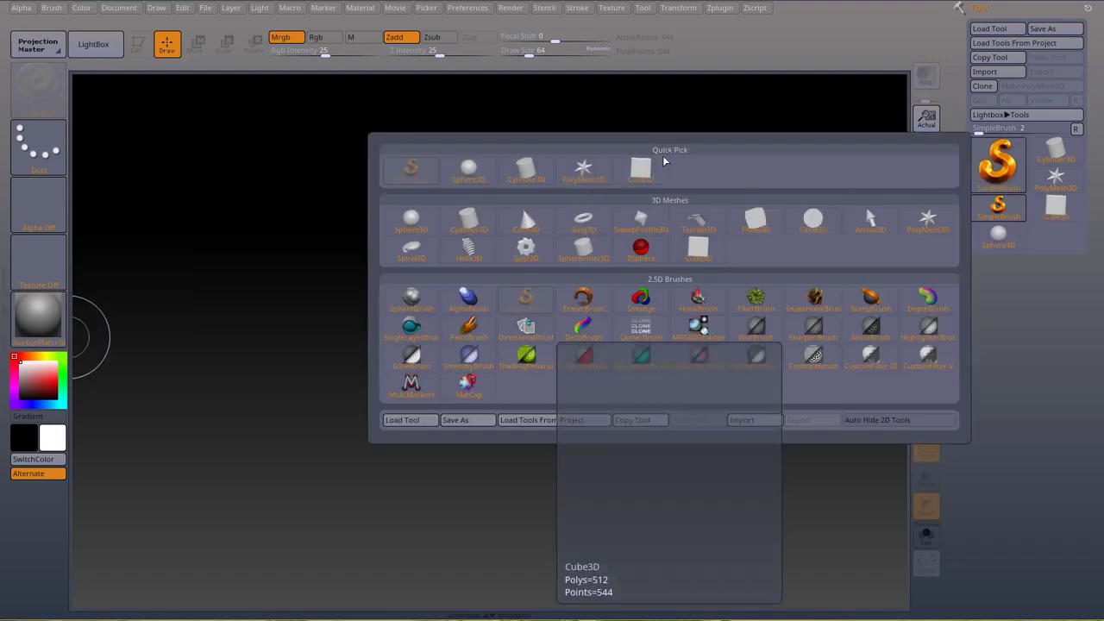
{"action": "left_click", "coordinate": [698, 248]}
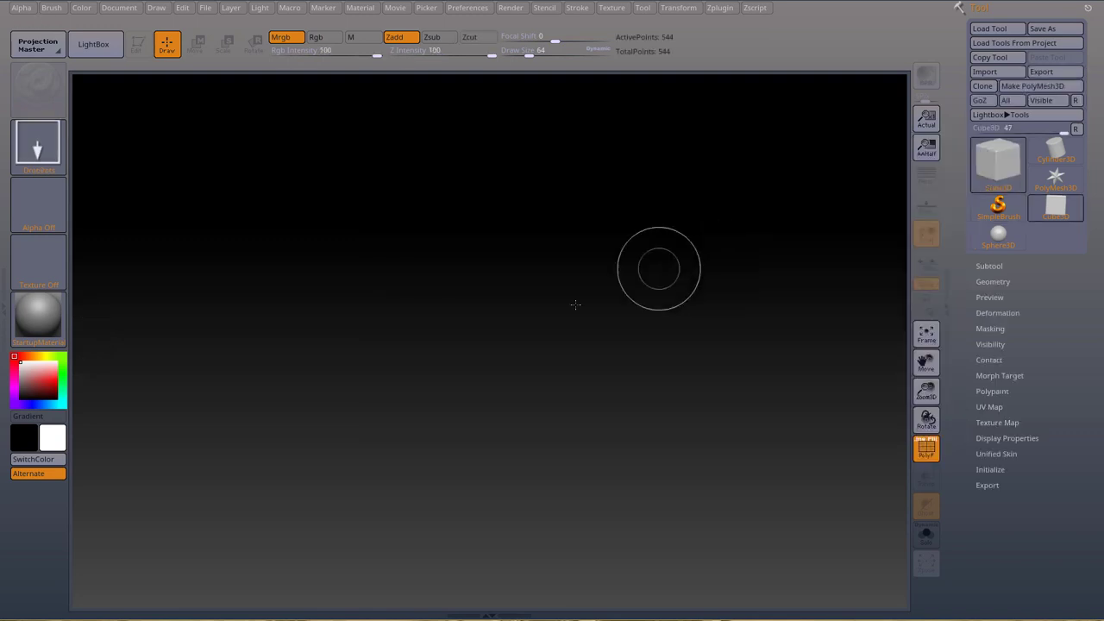
{"action": "left_click_drag", "start_coordinate": [471, 328], "coordinate": [475, 449]}
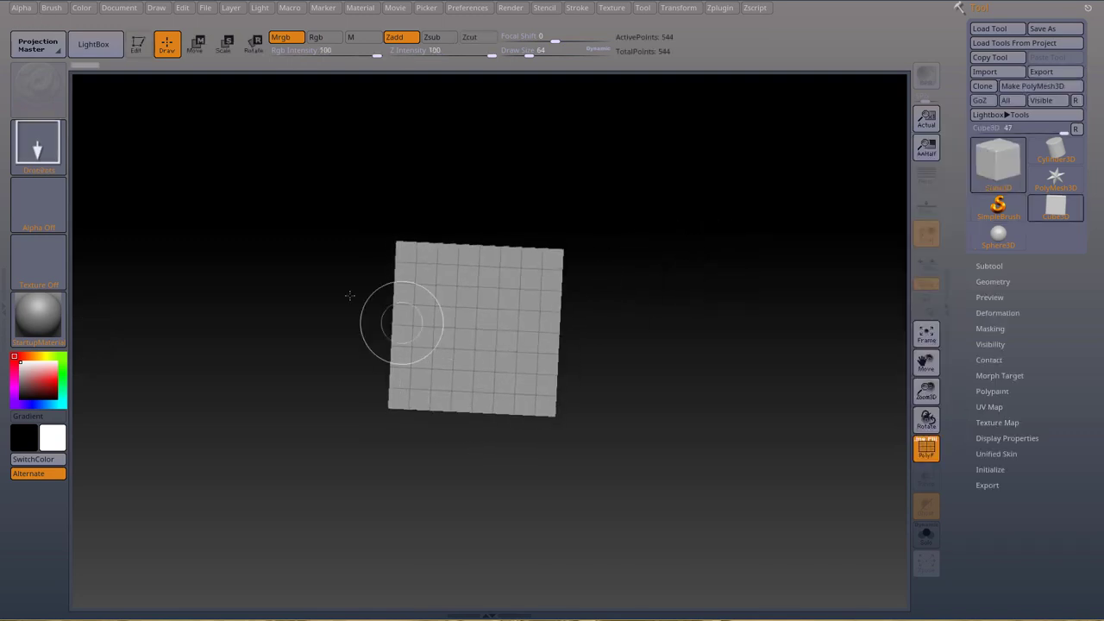
{"action": "left_click", "coordinate": [138, 44]}
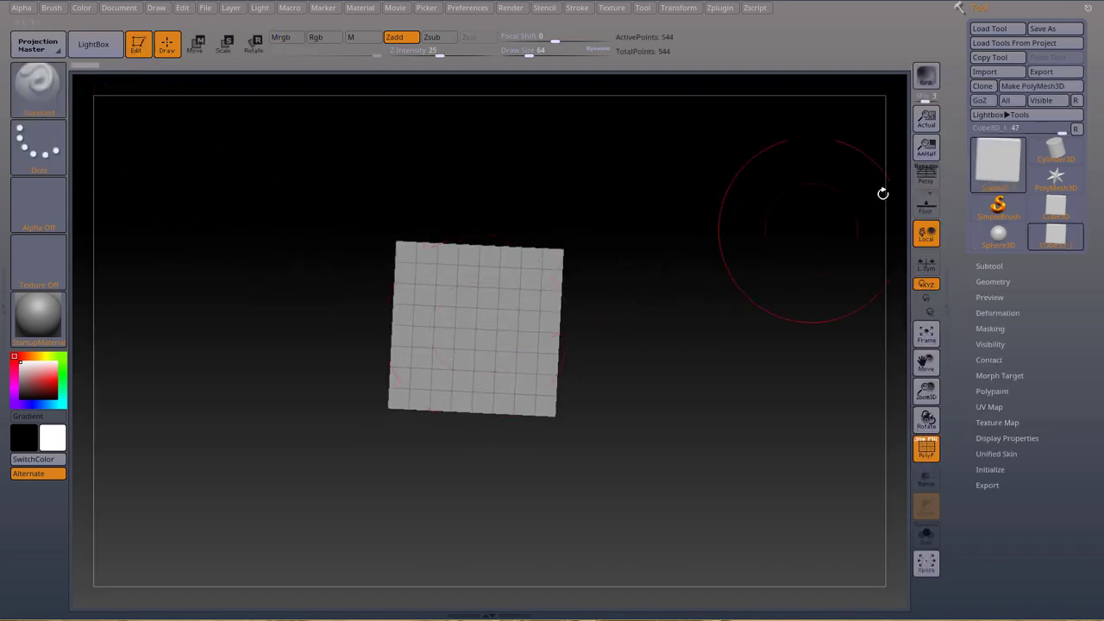
{"action": "left_click", "coordinate": [1033, 87]}
{"action": "left_click_drag", "start_coordinate": [811, 222], "coordinate": [663, 296]}
Store the cube's current shape as its morph target
{"action": "scroll", "coordinate": [1062, 406], "scroll_direction": "down", "scroll_amount": 5}
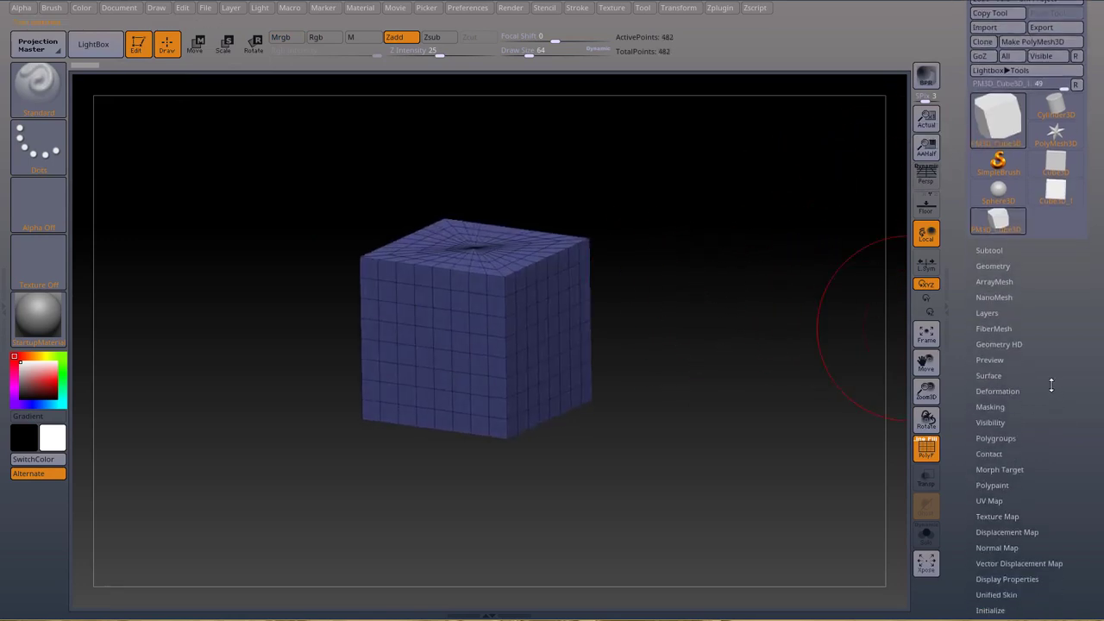
{"action": "left_click", "coordinate": [1074, 441]}
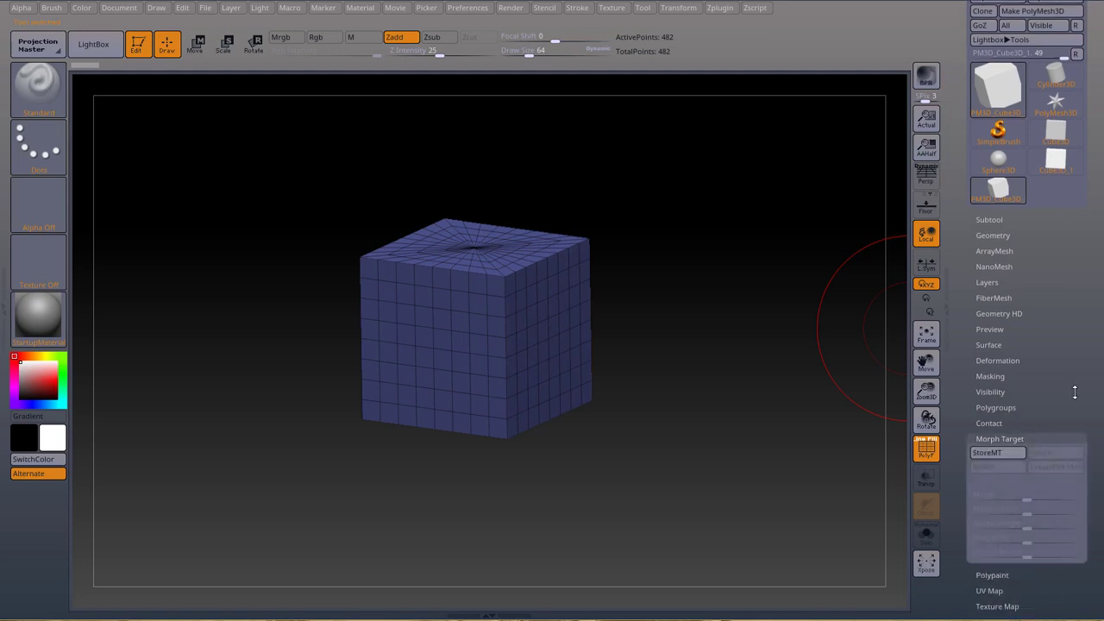
{"action": "scroll", "coordinate": [1074, 394], "scroll_direction": "down", "scroll_amount": 1}
{"action": "left_click", "coordinate": [1009, 433]}
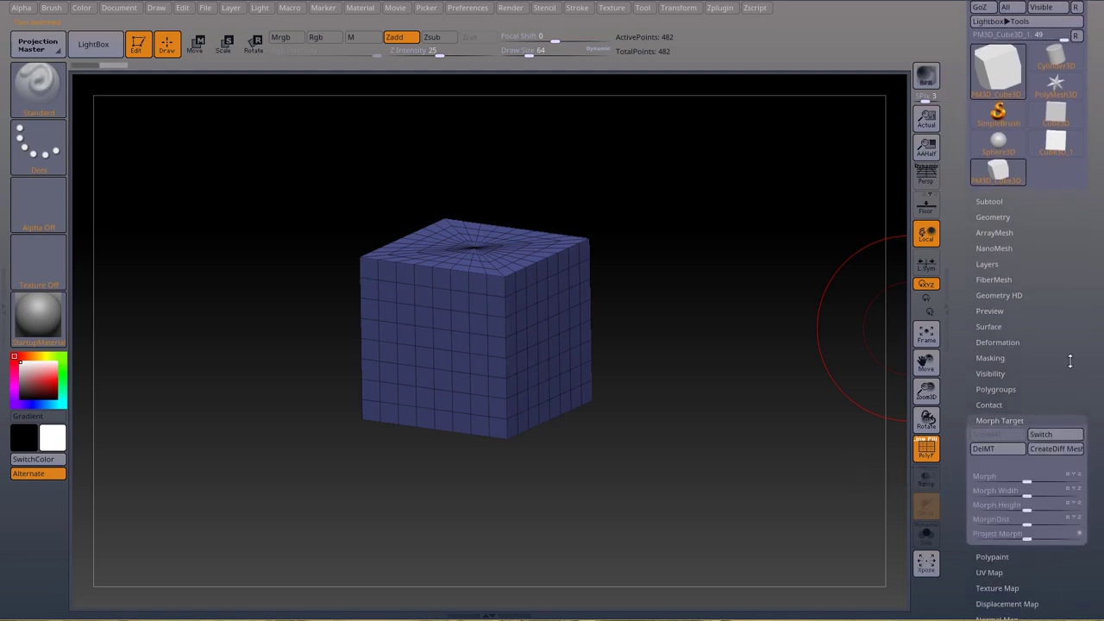
Round the cube into a sphere with the Spherize and Smooth deformations
{"action": "scroll", "coordinate": [1029, 388], "scroll_direction": "up", "scroll_amount": 1}
{"action": "key", "text": "shift"}
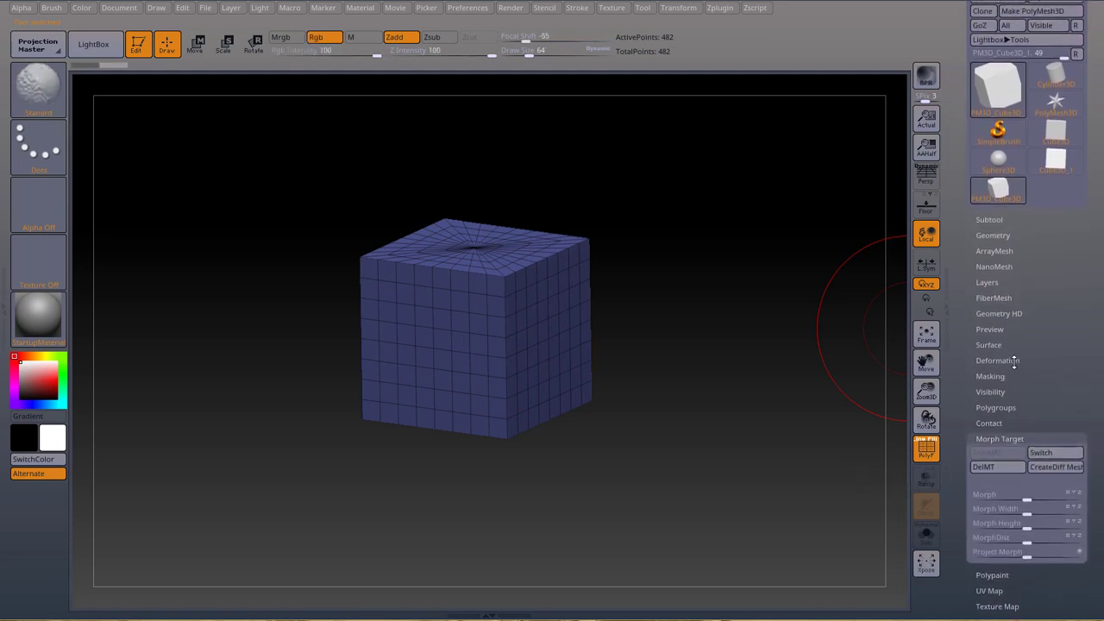
{"action": "left_click", "coordinate": [1014, 360]}
{"action": "scroll", "coordinate": [1100, 232], "scroll_direction": "down", "scroll_amount": 10}
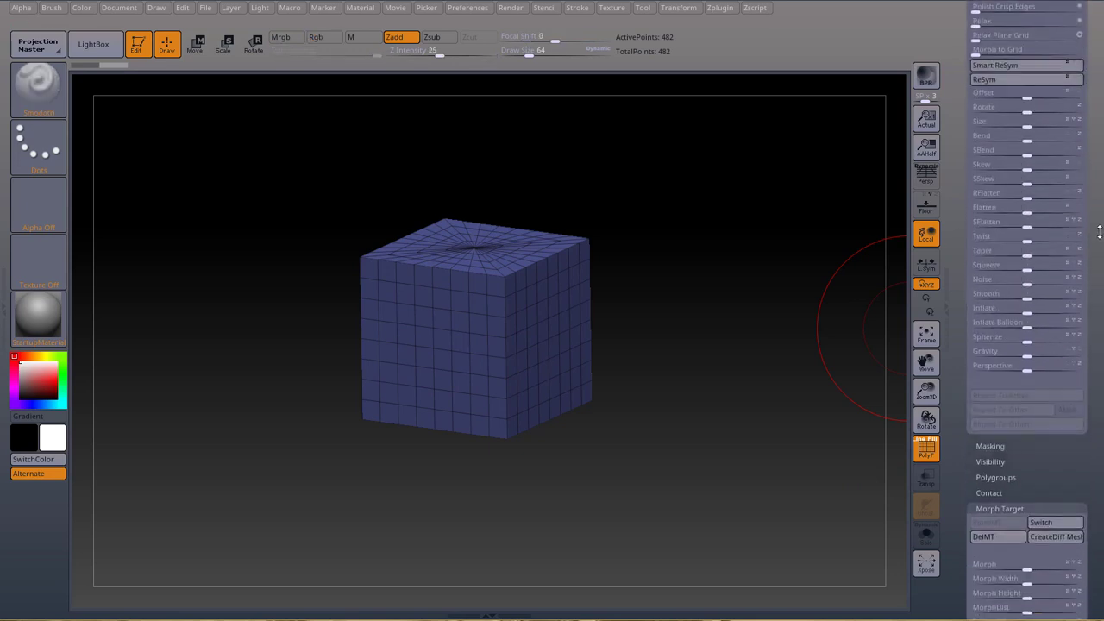
{"action": "left_click_drag", "start_coordinate": [1100, 231], "coordinate": [1093, 281]}
{"action": "left_click_drag", "start_coordinate": [1093, 390], "coordinate": [1088, 311]}
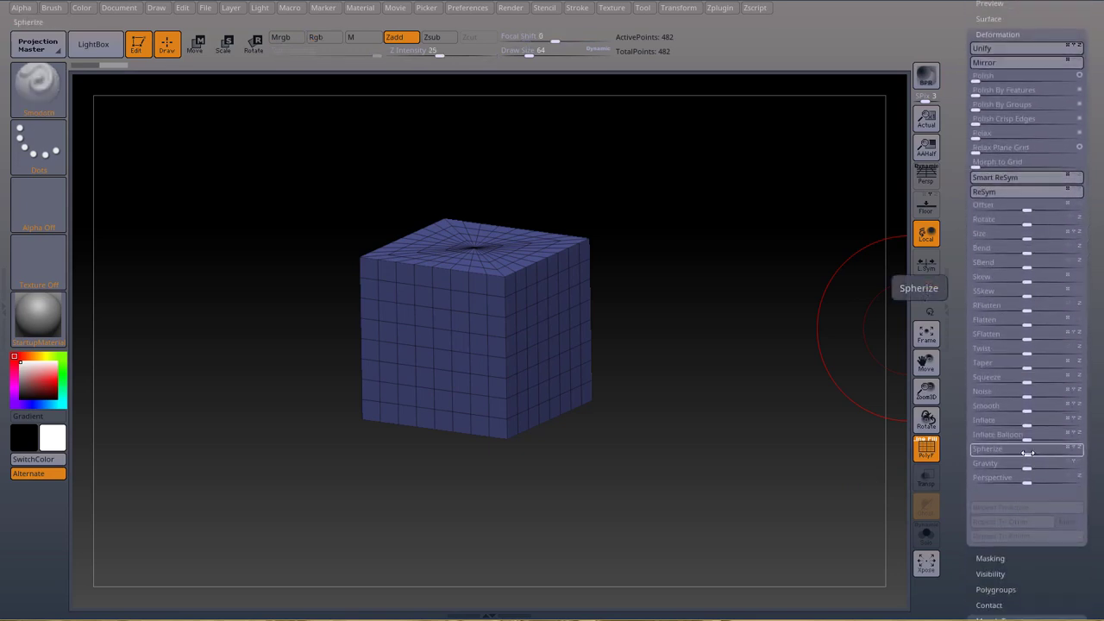
{"action": "left_click_drag", "start_coordinate": [1028, 453], "coordinate": [1088, 452]}
{"action": "mouse_move", "coordinate": [1028, 411]}
{"action": "left_mouse_down"}
{"action": "mouse_move", "coordinate": [1093, 410]}
{"action": "mouse_move", "coordinate": [1094, 283]}
{"action": "left_mouse_up"}
{"action": "left_click_drag", "start_coordinate": [1089, 361], "coordinate": [1090, 351]}
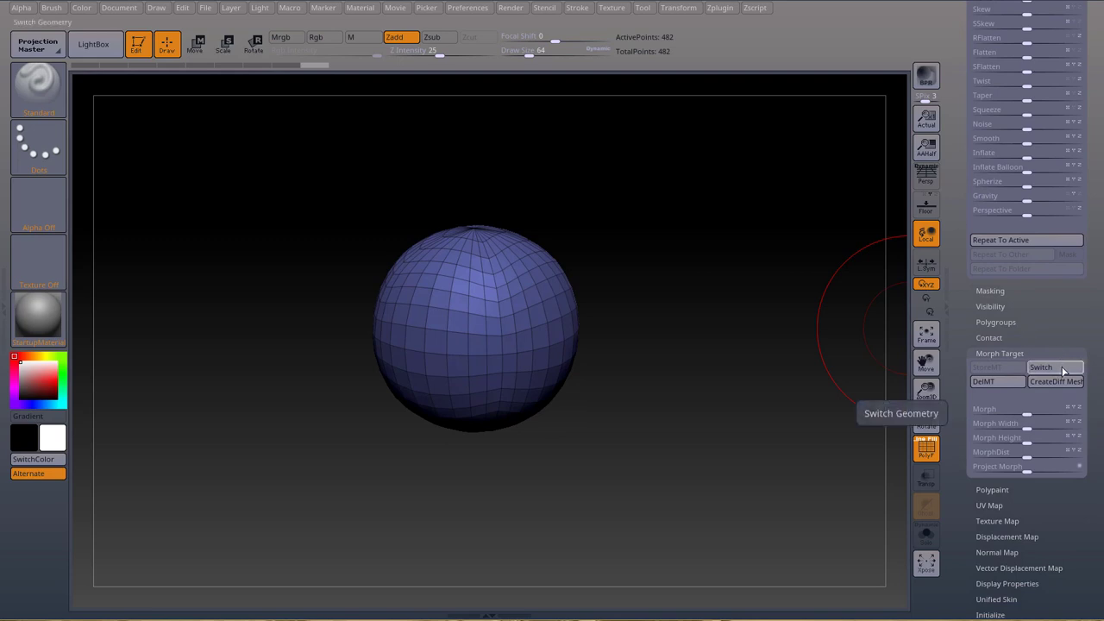
Switch the geometry repeatedly between the sphere and the stored cube morph target, ending on the sphere
{"action": "left_click", "coordinate": [1067, 371]}
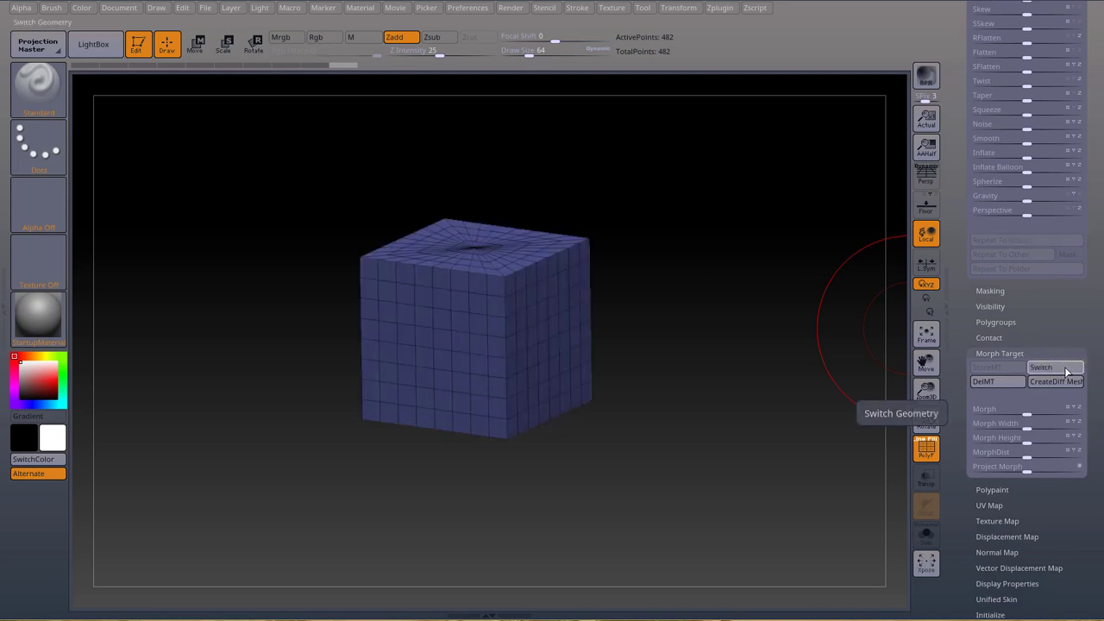
{"action": "left_click", "coordinate": [1067, 372]}
{"action": "left_click", "coordinate": [1067, 372]}
{"action": "left_click", "coordinate": [1067, 371]}
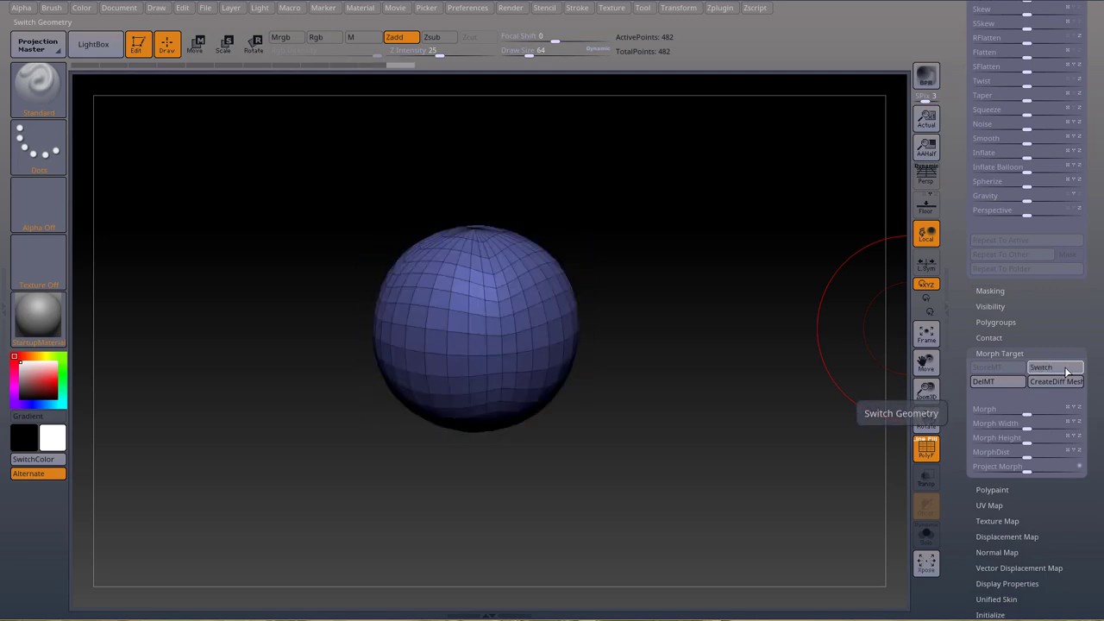
{"action": "left_click", "coordinate": [1063, 370]}
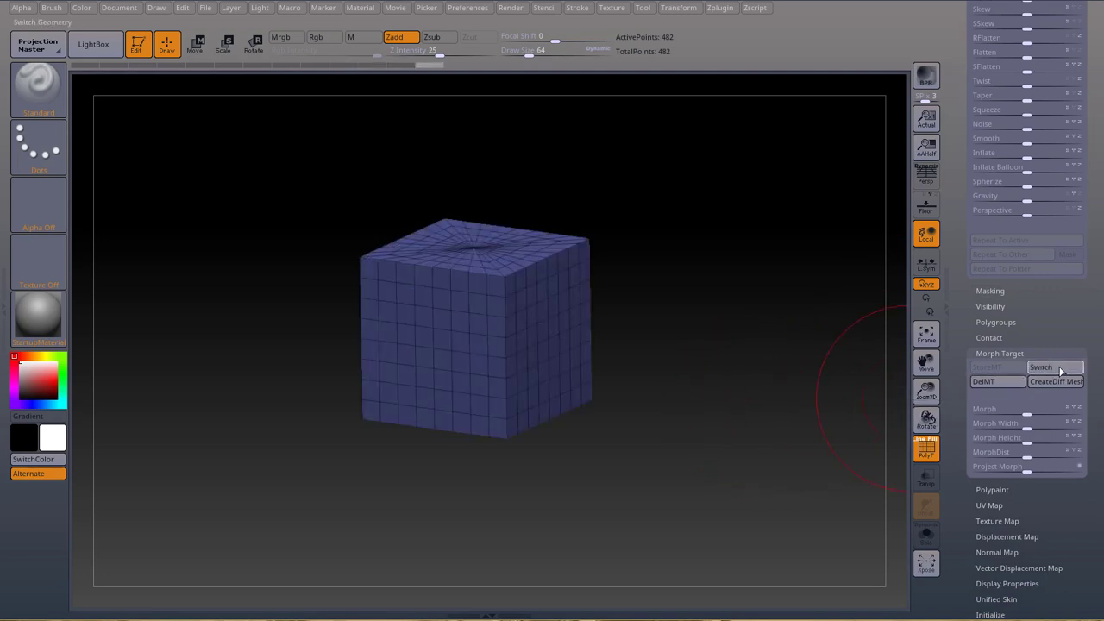
{"action": "left_click", "coordinate": [1061, 371]}
Try the Morph slider at 100 to blend the sphere into the stored cube, and restore the sphere
{"action": "scroll", "coordinate": [988, 402], "scroll_direction": "down", "scroll_amount": 1}
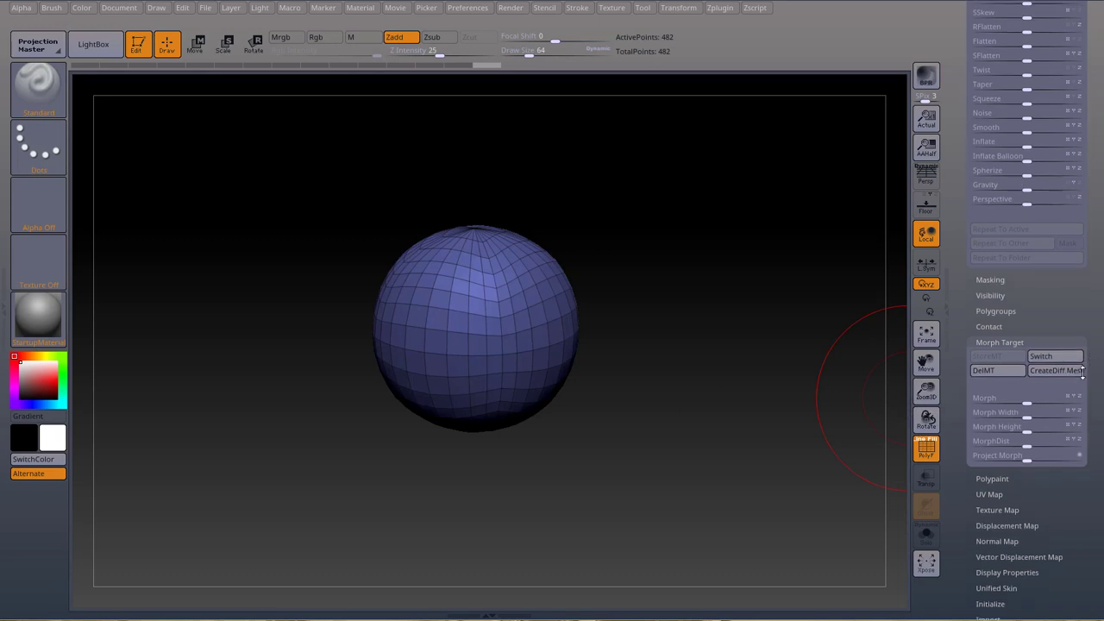
{"action": "left_click_drag", "start_coordinate": [1029, 402], "coordinate": [1081, 402]}
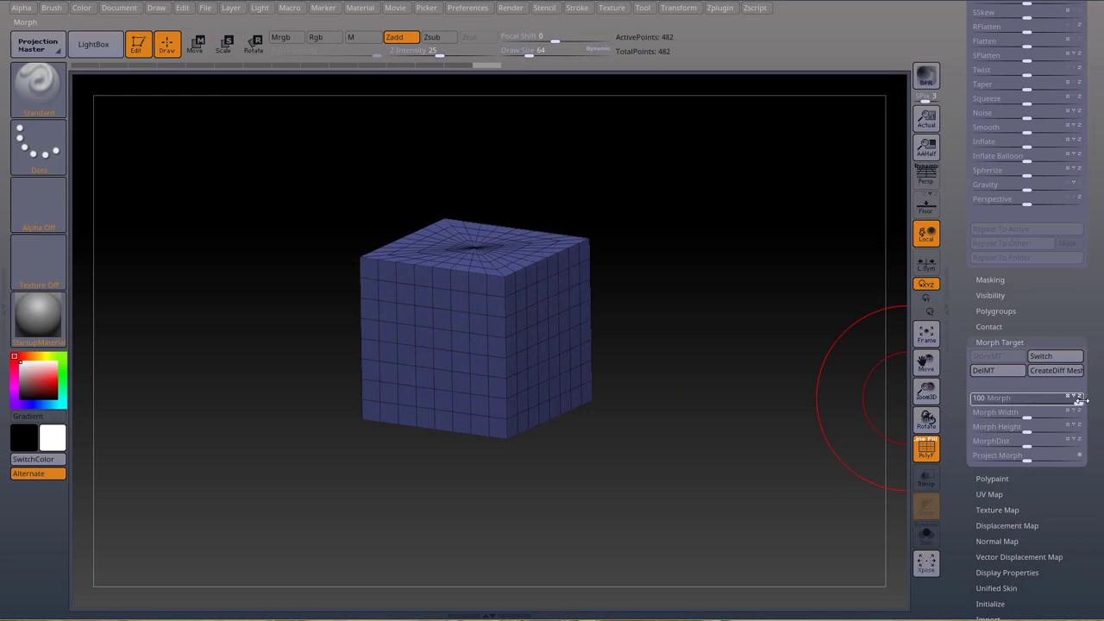
{"action": "left_click_drag", "start_coordinate": [1079, 400], "coordinate": [1025, 402]}
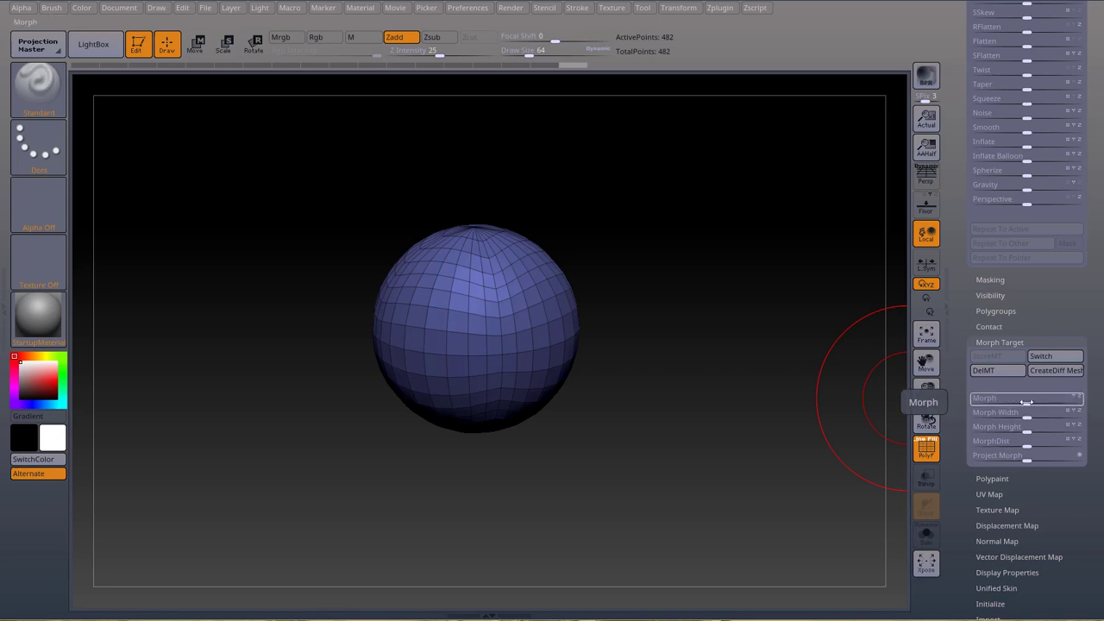
{"action": "mouse_move", "coordinate": [1025, 402]}
{"action": "left_mouse_down"}
{"action": "mouse_move", "coordinate": [1077, 401]}
{"action": "mouse_move", "coordinate": [994, 400]}
{"action": "mouse_move", "coordinate": [1080, 400]}
{"action": "mouse_move", "coordinate": [1029, 403]}
{"action": "left_mouse_up"}
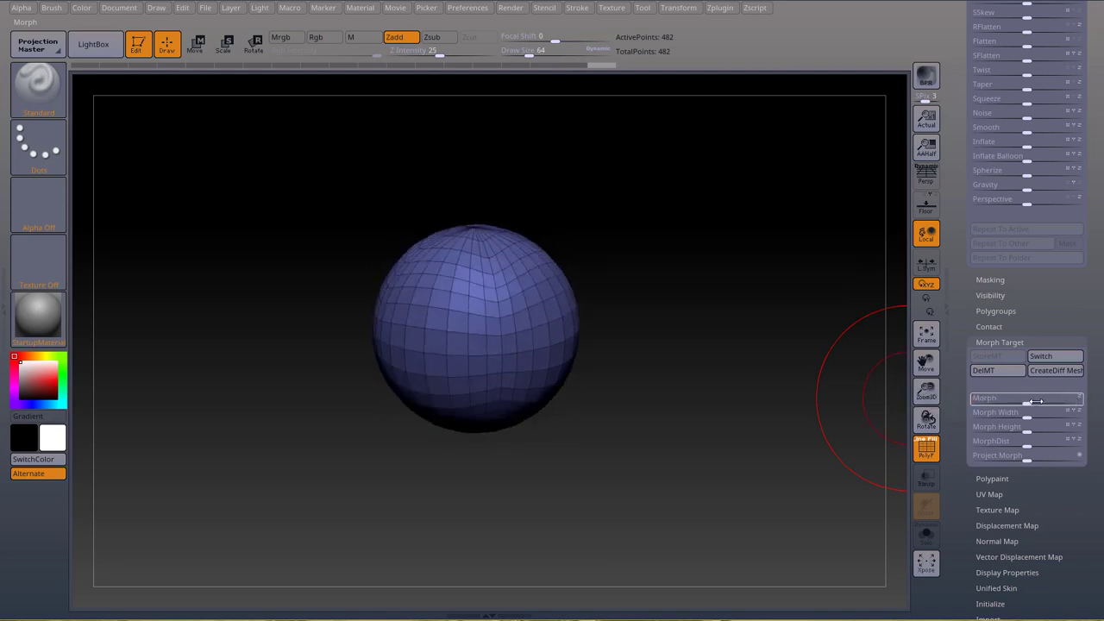
{"action": "left_click_drag", "start_coordinate": [1075, 400], "coordinate": [1027, 403]}
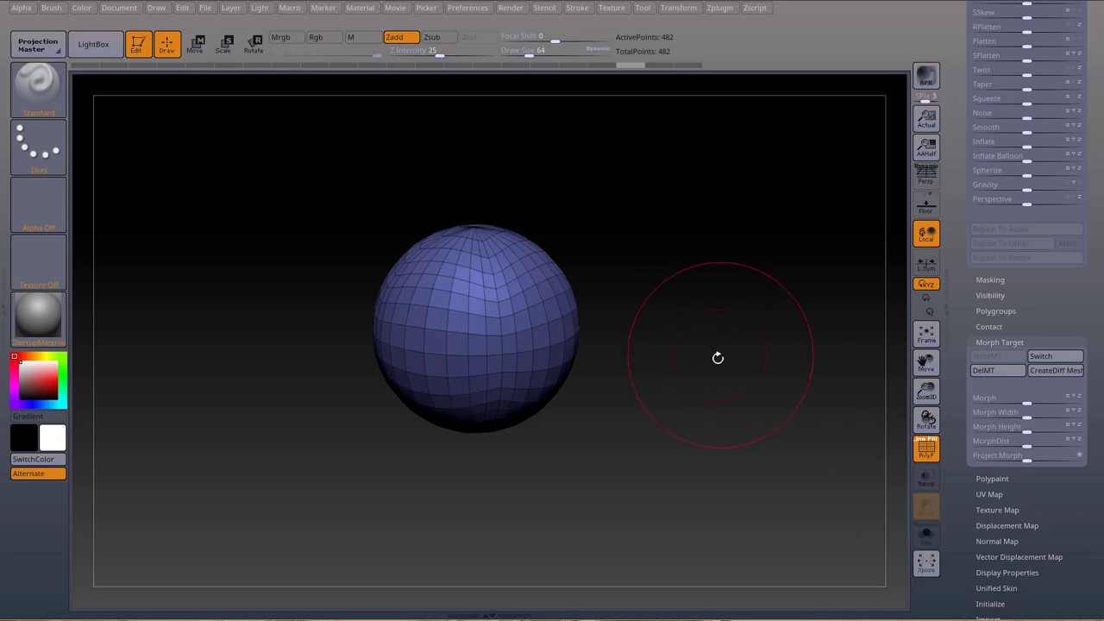
Face the sphere frontally and scale it up uniformly with the gizmo to about two and a half times its size
{"action": "left_click_drag", "start_coordinate": [711, 368], "coordinate": [710, 353]}
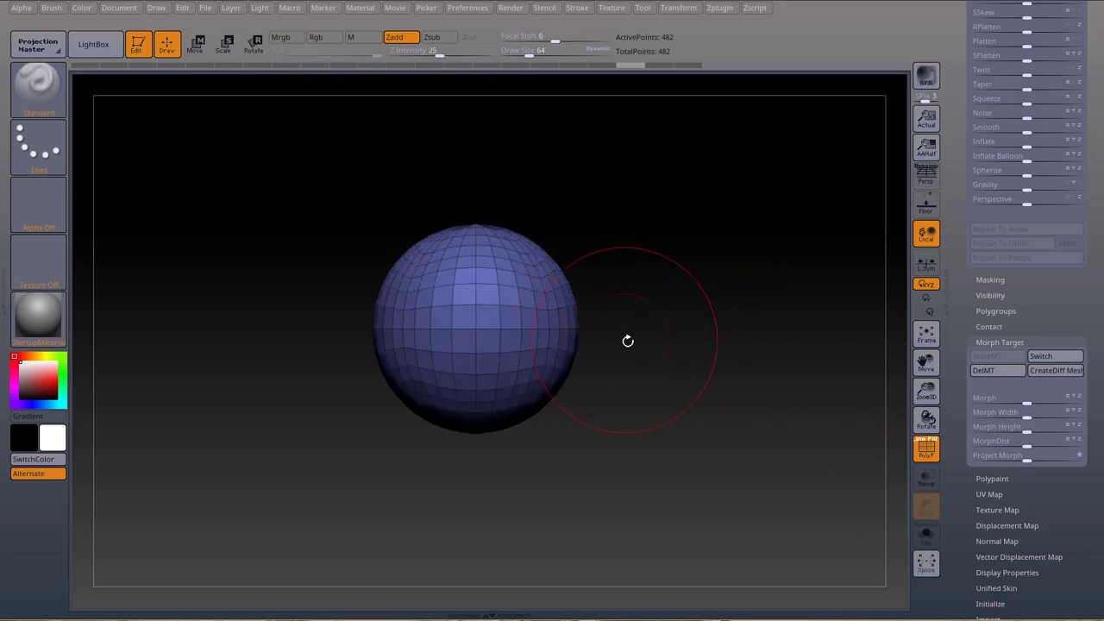
{"action": "key", "text": "space"}
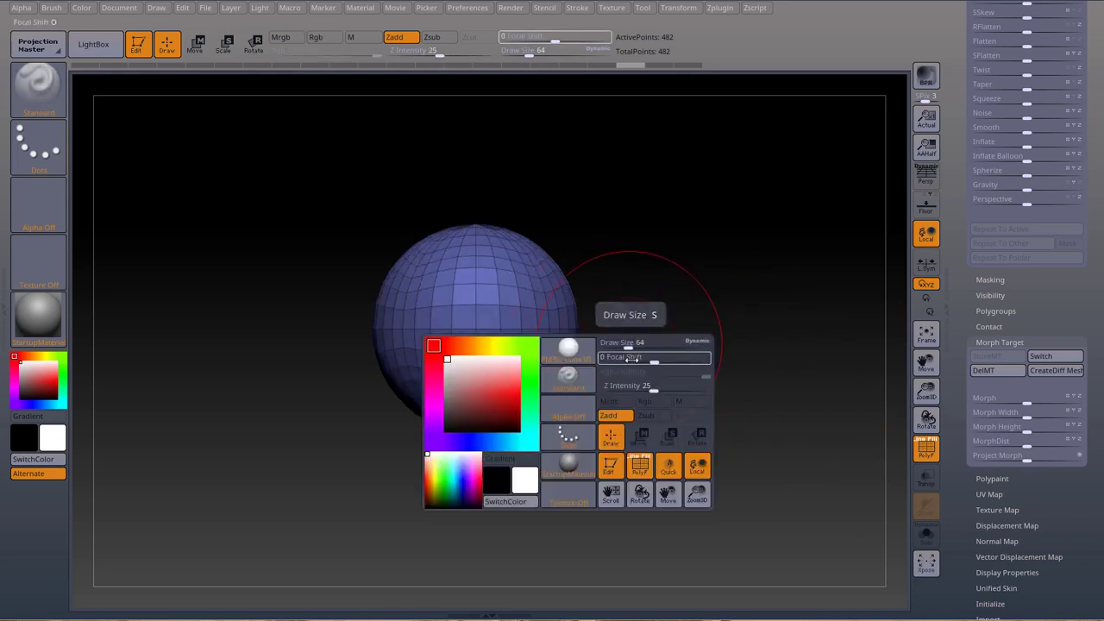
{"action": "left_click", "coordinate": [648, 440]}
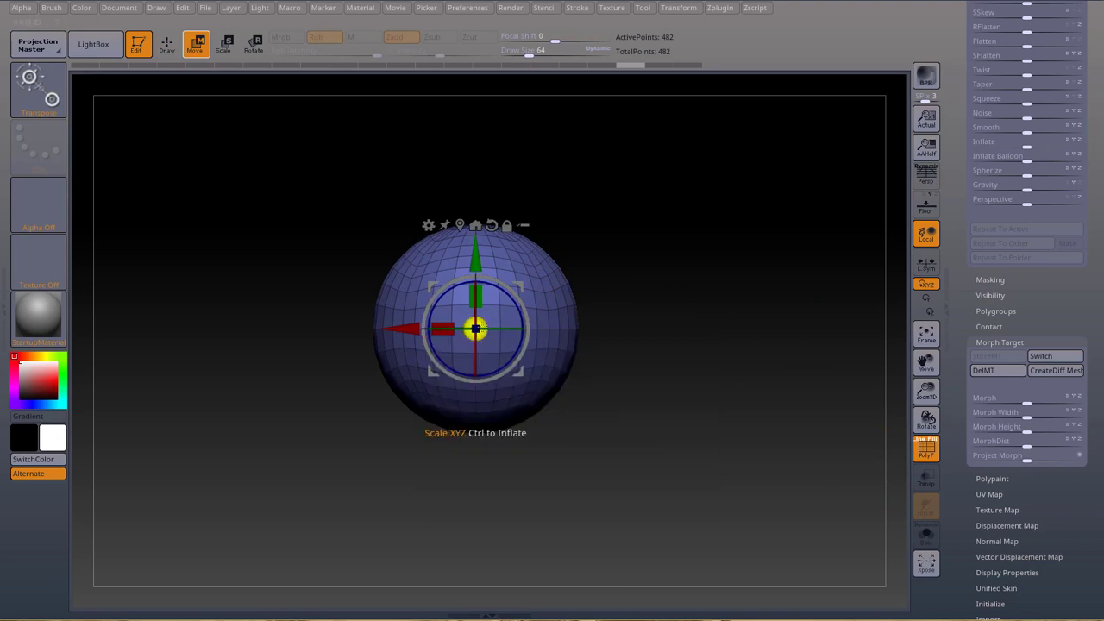
{"action": "left_click_drag", "start_coordinate": [477, 326], "coordinate": [669, 291]}
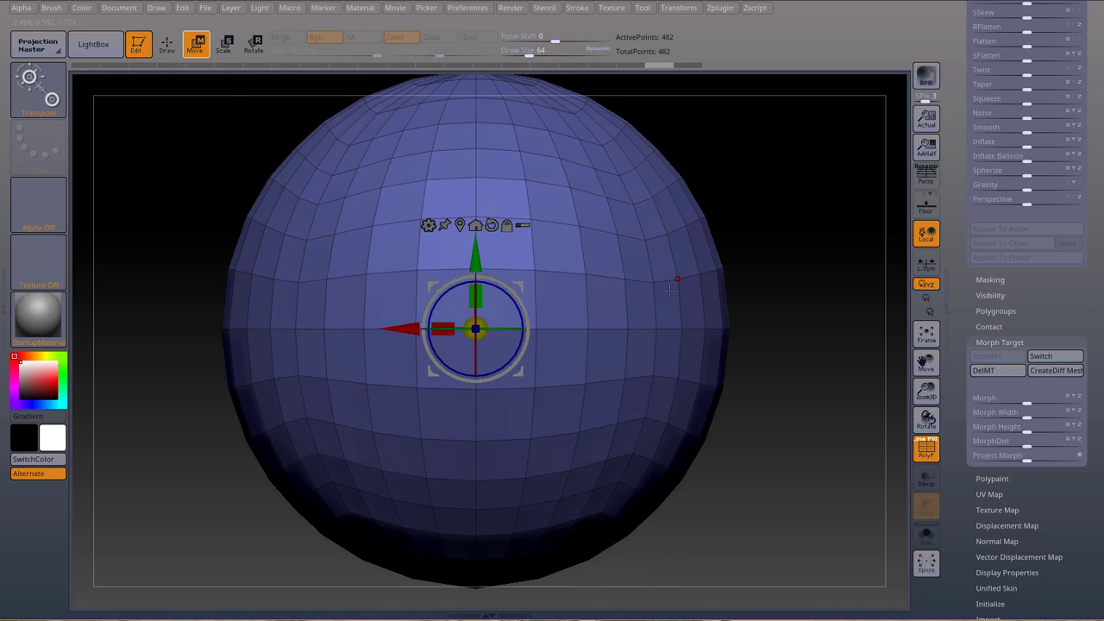
Compare the enlarged sphere with the stored cube by switching the morph target twice, and return to Draw mode
{"action": "left_click", "coordinate": [1065, 359]}
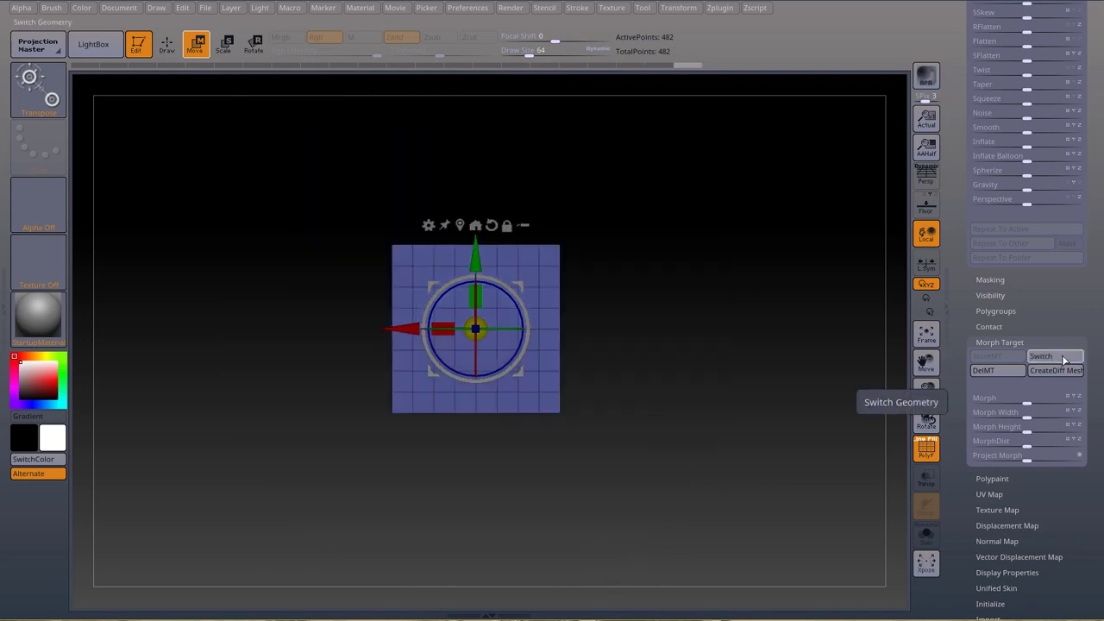
{"action": "left_click", "coordinate": [1064, 359]}
{"action": "key", "text": "space"}
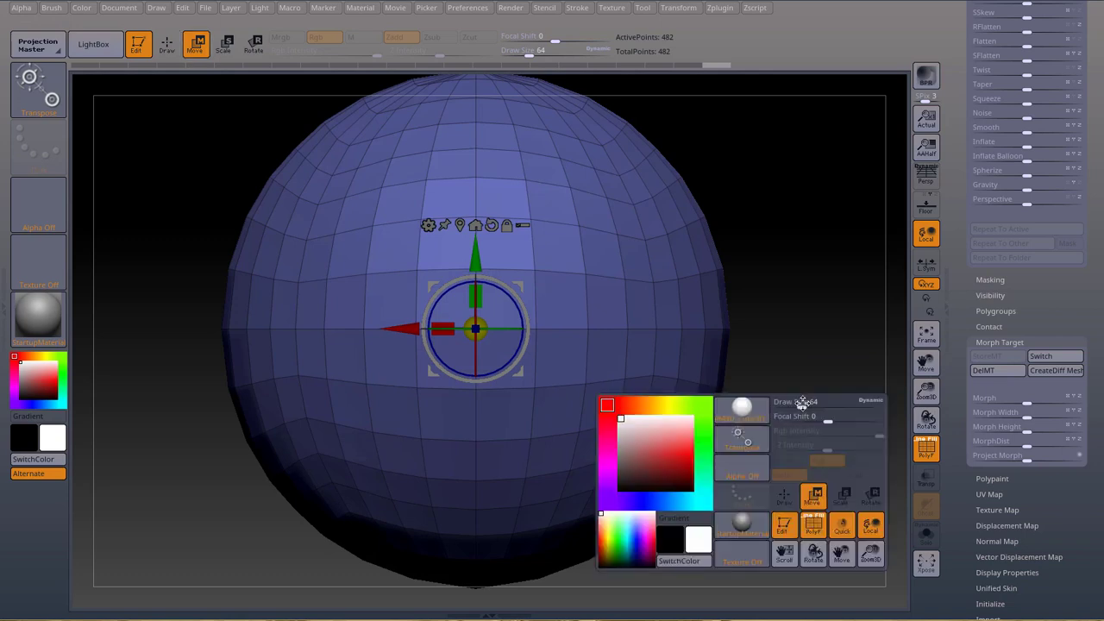
{"action": "left_click", "coordinate": [785, 497]}
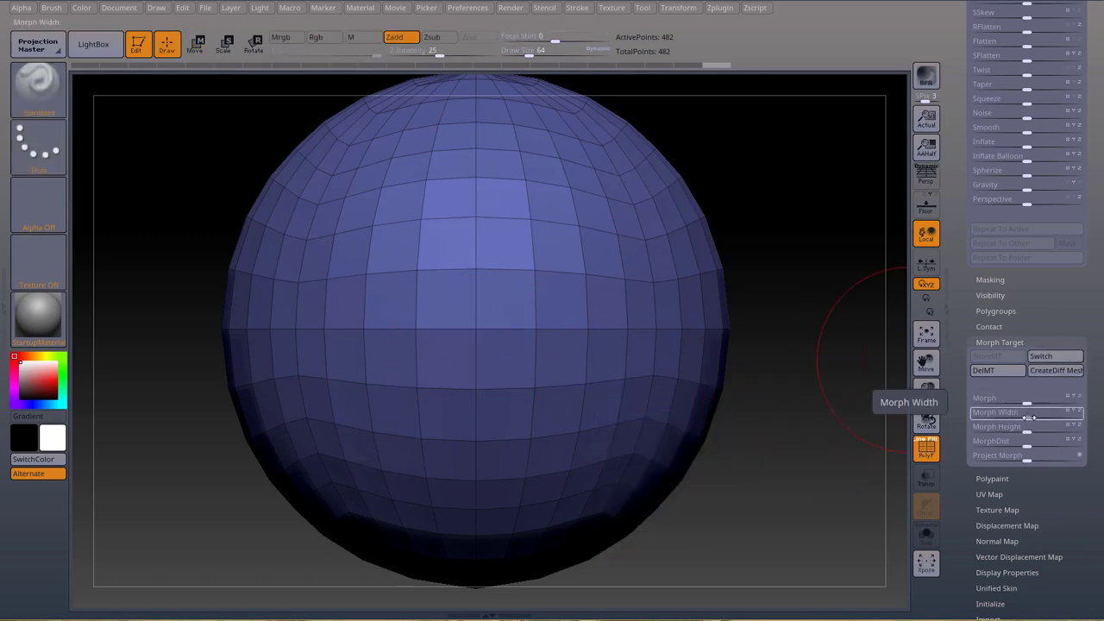
Try Morph Width on the enlarged sphere several times, undoing the resulting deformations
{"action": "left_click_drag", "start_coordinate": [1029, 416], "coordinate": [1079, 418]}
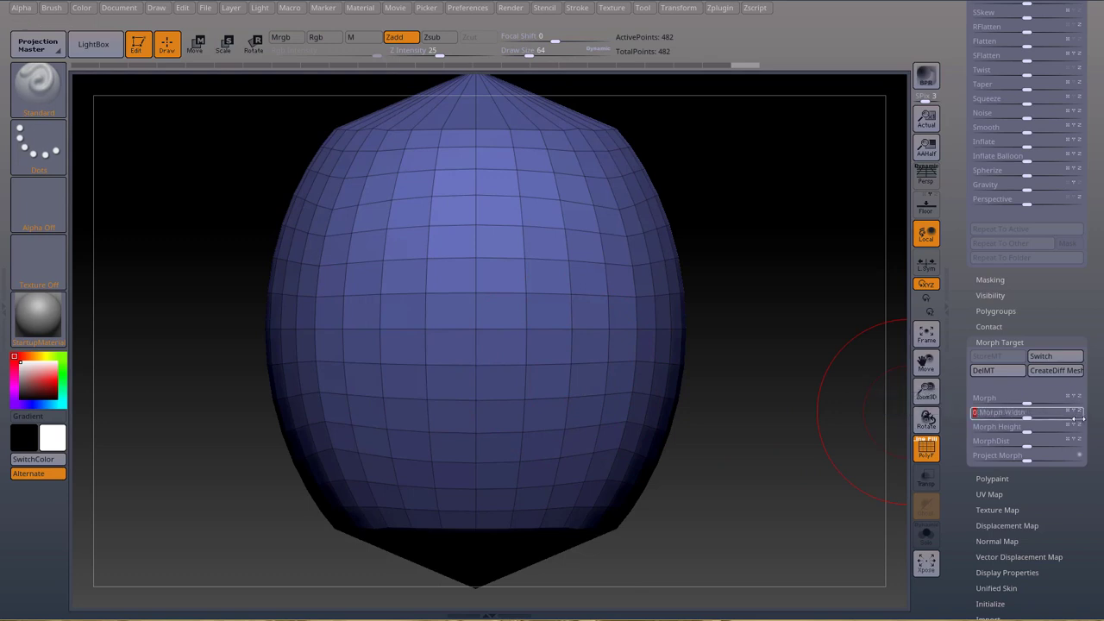
{"action": "left_click", "coordinate": [1039, 426]}
{"action": "left_click_drag", "start_coordinate": [1028, 416], "coordinate": [1082, 416]}
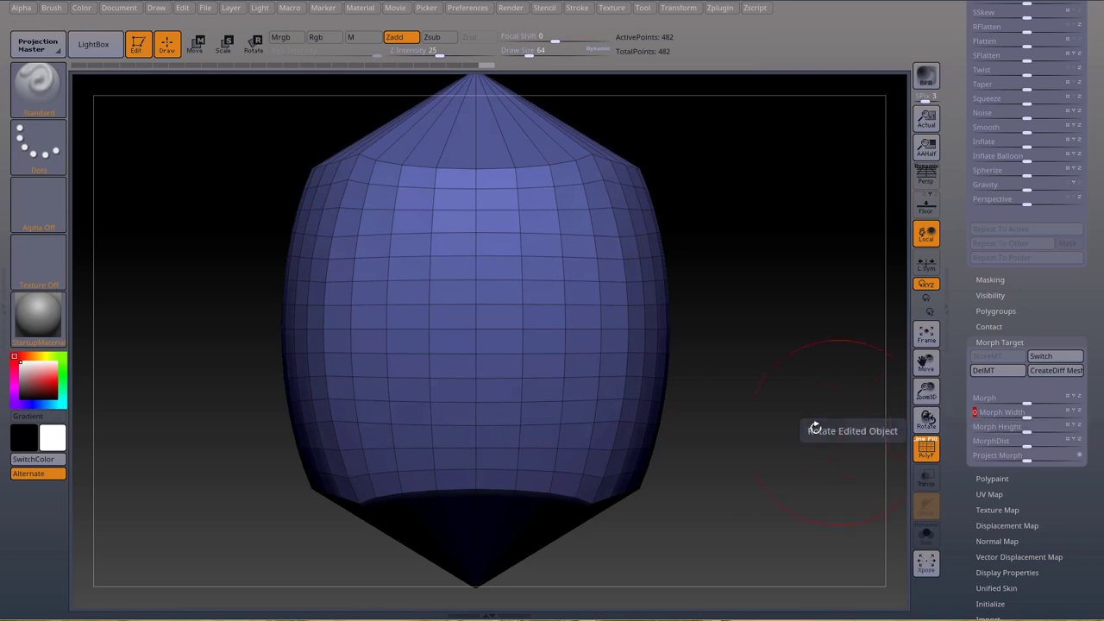
{"action": "key", "text": "ctrl+z"}
{"action": "key", "text": "ctrl+z"}
{"action": "key", "text": "ctrl+z"}
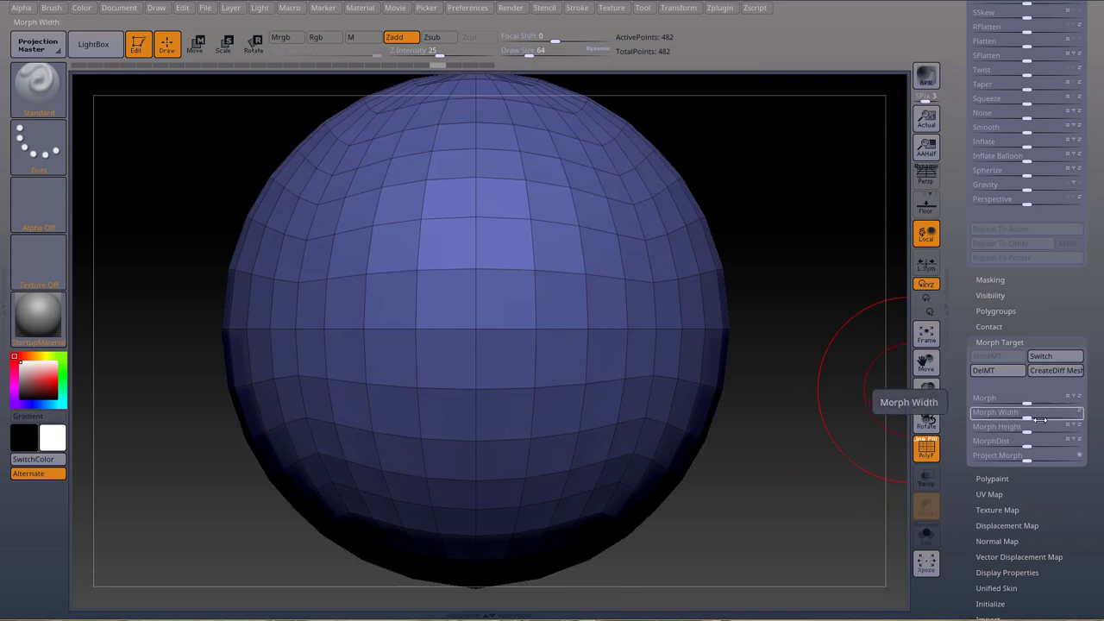
{"action": "left_click_drag", "start_coordinate": [1025, 417], "coordinate": [1100, 415]}
{"action": "mouse_move", "coordinate": [809, 394]}
{"action": "left_mouse_down"}
{"action": "mouse_move", "coordinate": [800, 408]}
{"action": "mouse_move", "coordinate": [754, 401]}
{"action": "mouse_move", "coordinate": [831, 402]}
{"action": "mouse_move", "coordinate": [779, 408]}
{"action": "mouse_move", "coordinate": [822, 406]}
{"action": "left_mouse_up"}
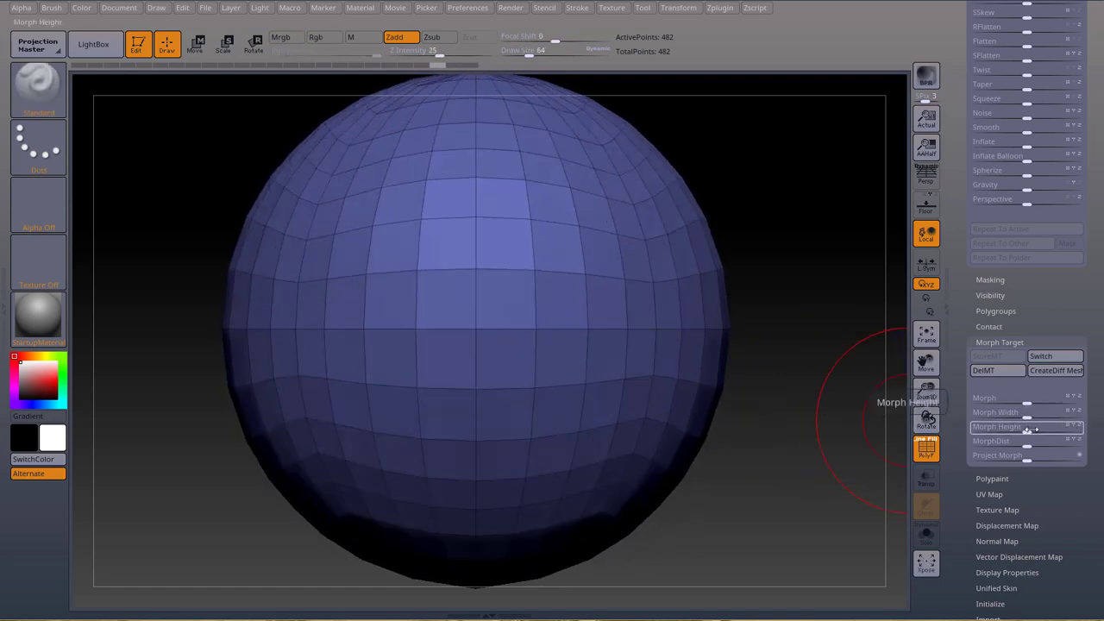
Try Morph Height on the enlarged sphere and undo the deformation
{"action": "left_click_drag", "start_coordinate": [1028, 432], "coordinate": [1075, 443]}
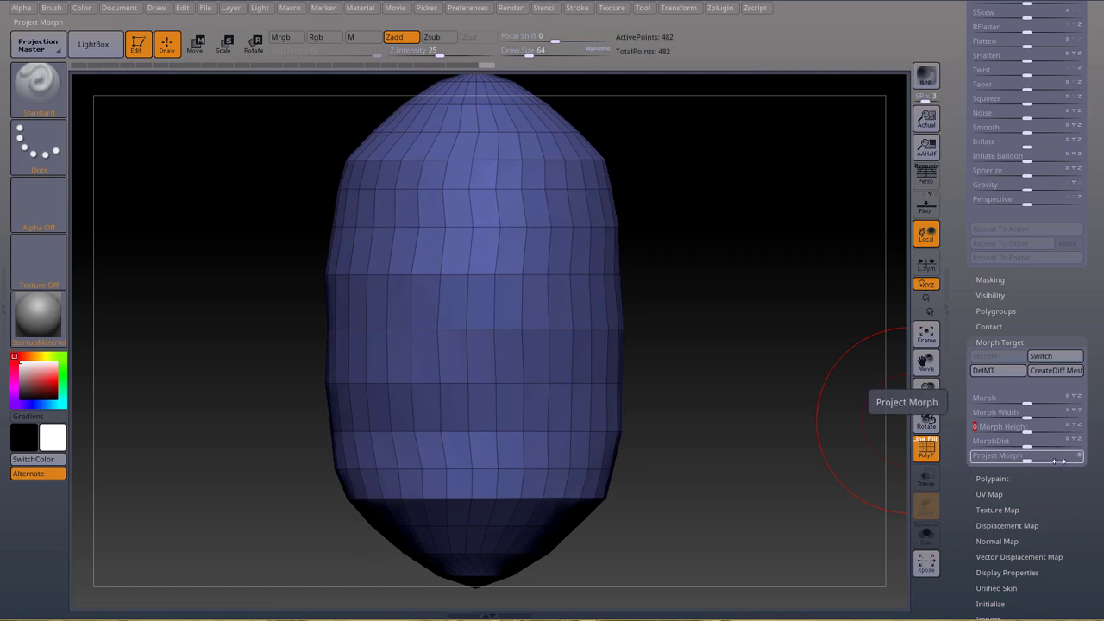
{"action": "key", "text": "ctrl+z"}
{"action": "key", "text": "ctrl+z"}
{"action": "key", "text": "ctrl+z"}
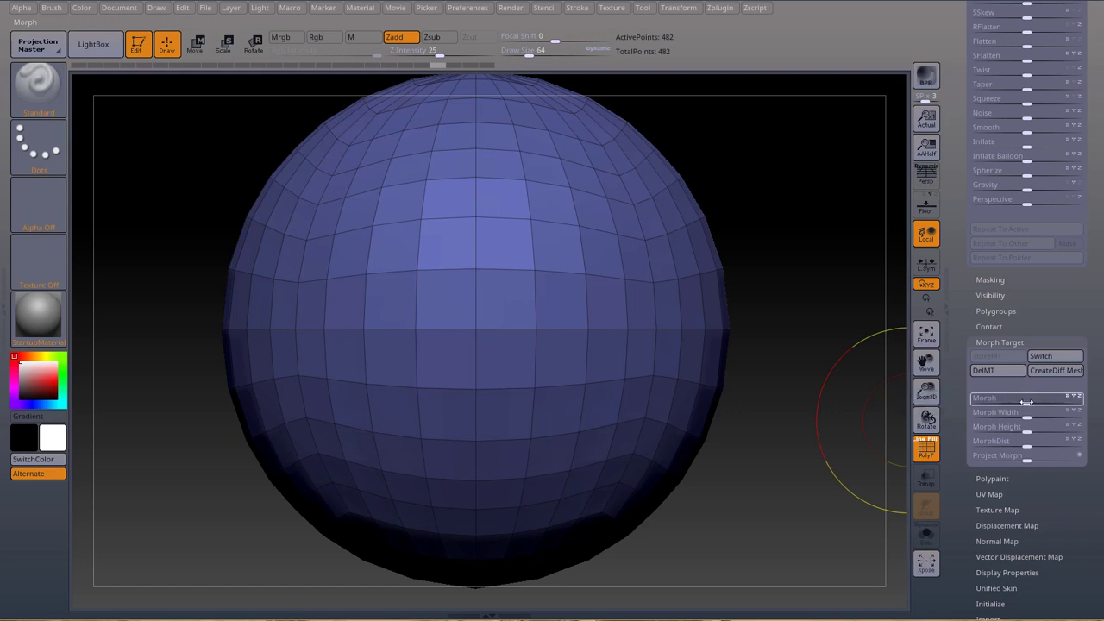
Morph the enlarged sphere fully into the stored cube and undo the change
{"action": "left_click_drag", "start_coordinate": [1040, 400], "coordinate": [1095, 401]}
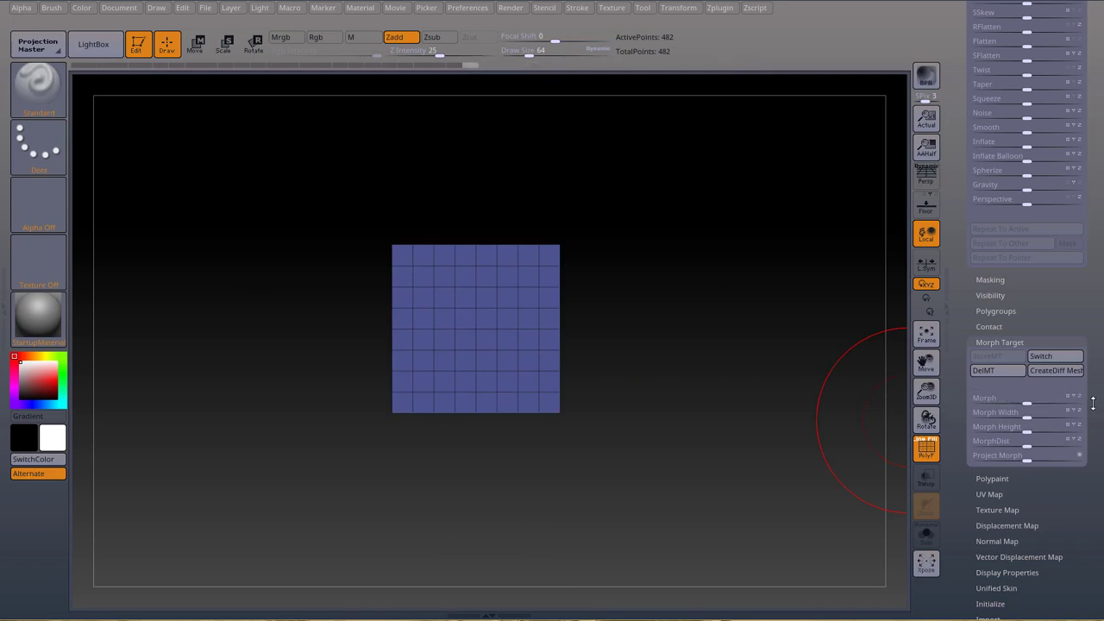
{"action": "key", "text": "ctrl+z"}
{"action": "key", "text": "ctrl+z"}
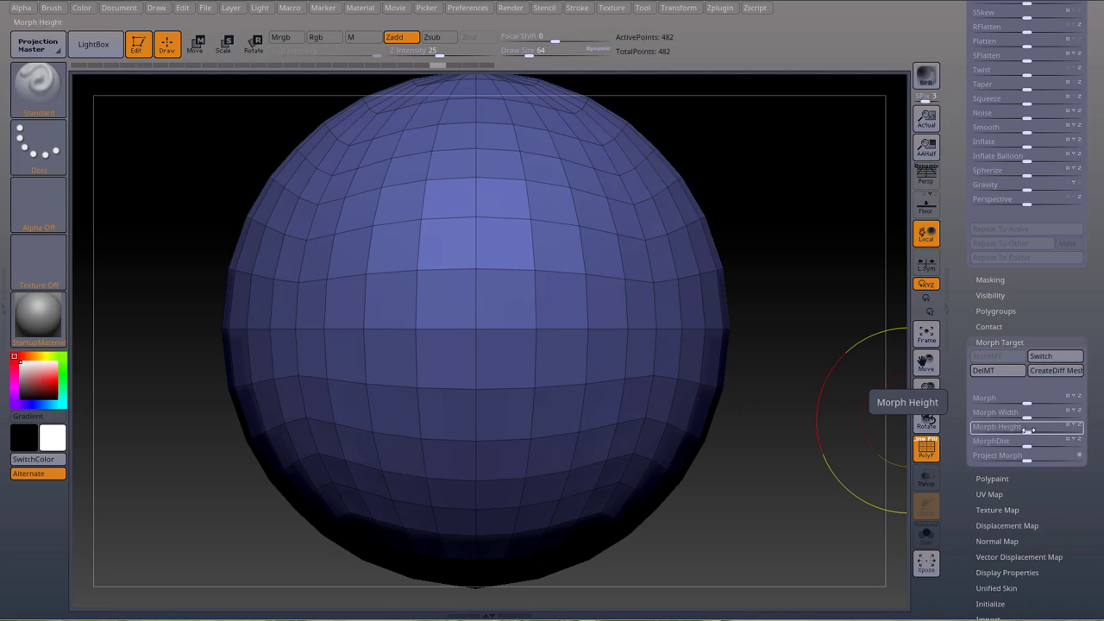
Reshape the enlarged sphere relative to the stored cube with Morph Height and MorphDist
{"action": "left_click_drag", "start_coordinate": [1028, 429], "coordinate": [1077, 446]}
{"action": "left_click", "coordinate": [1066, 457]}
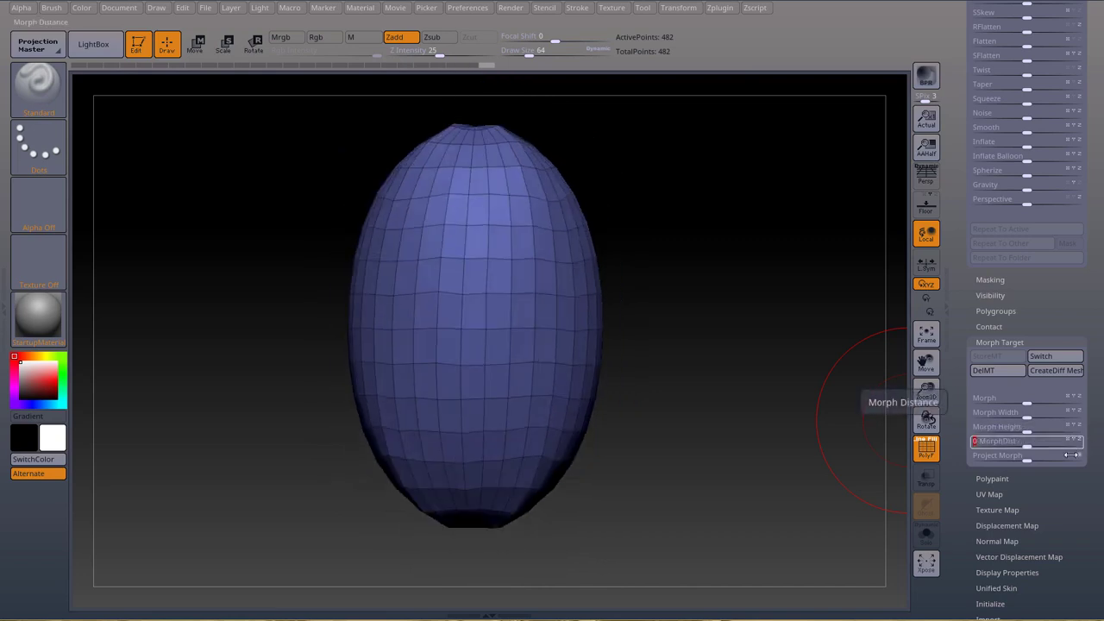
Undo the Morph Height and MorphDist deformations to restore the enlarged sphere
{"action": "key", "text": "ctrl+z"}
{"action": "key", "text": "ctrl+z"}
{"action": "key", "text": "ctrl+z"}
{"action": "key", "text": "ctrl+z"}
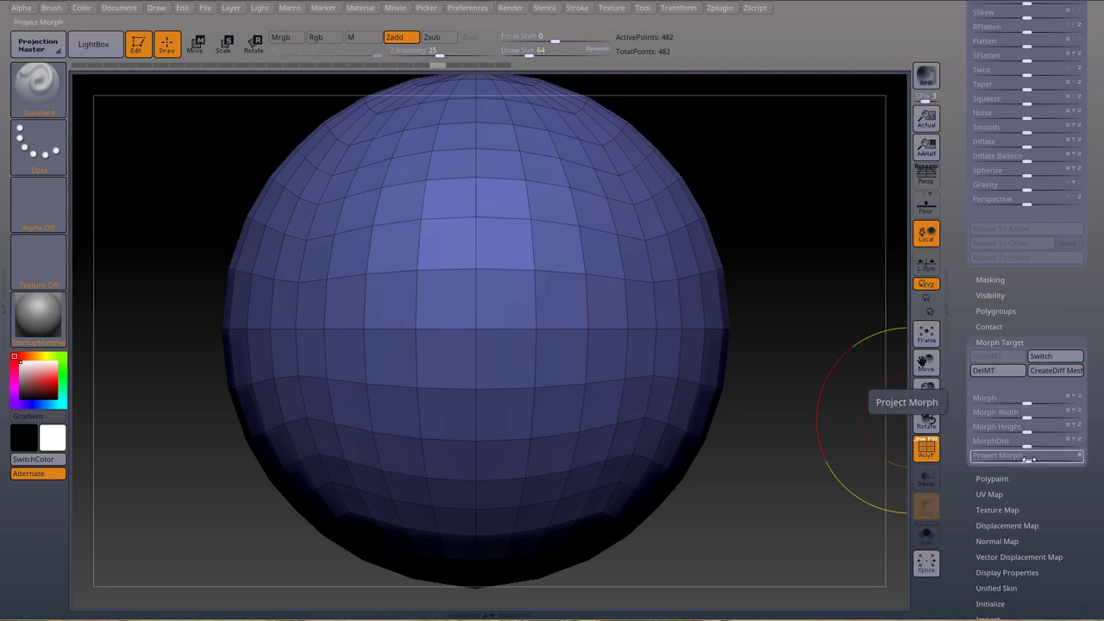
Try Project Morph followed by MorphDist on the enlarged sphere, and undo the resulting deformations
{"action": "left_click_drag", "start_coordinate": [1028, 458], "coordinate": [1078, 460]}
{"action": "left_click_drag", "start_coordinate": [730, 353], "coordinate": [690, 364]}
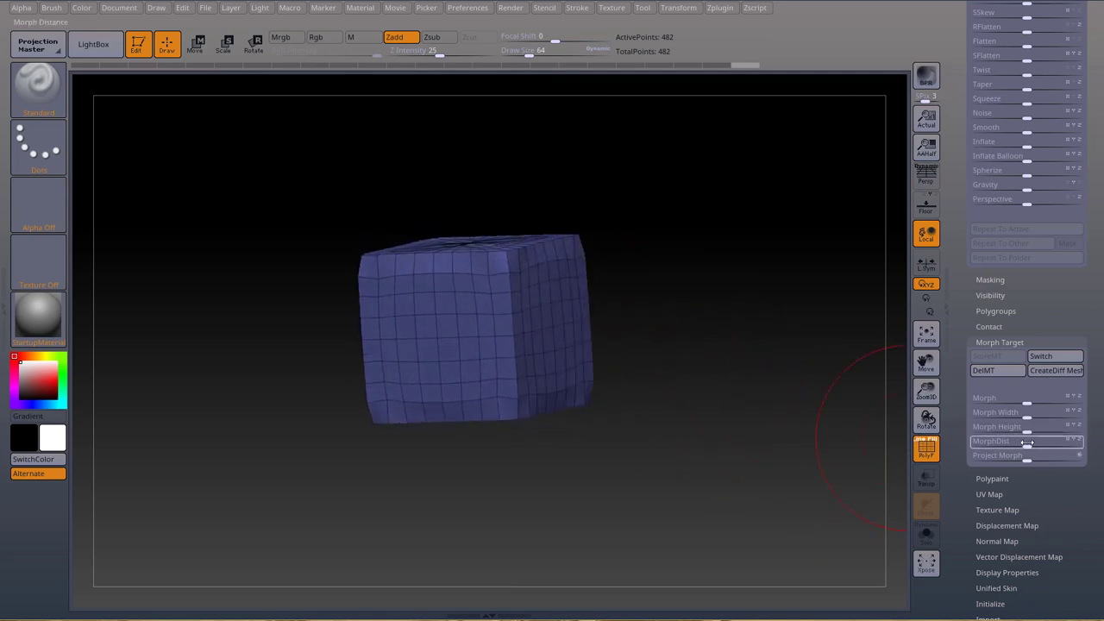
{"action": "left_click", "coordinate": [1074, 442]}
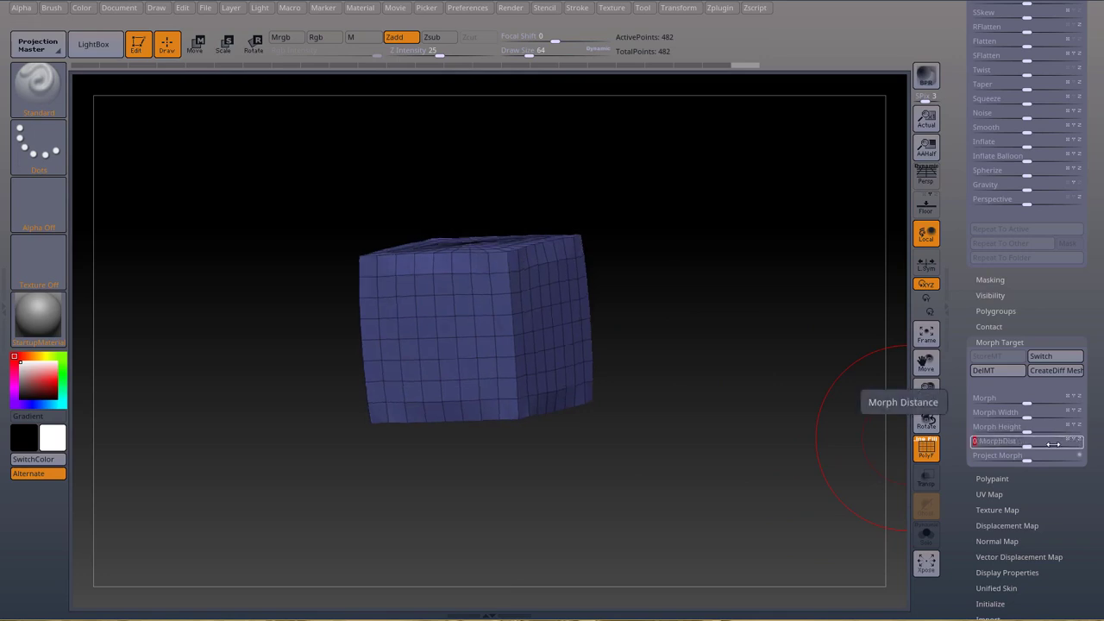
{"action": "left_click_drag", "start_coordinate": [1027, 445], "coordinate": [1080, 445]}
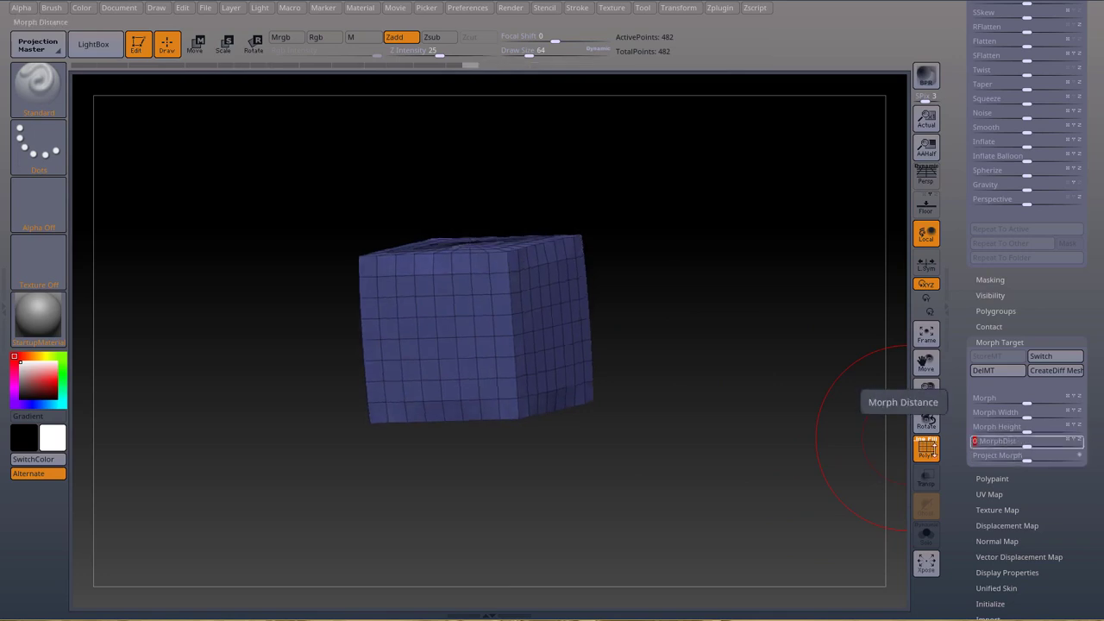
{"action": "left_click_drag", "start_coordinate": [899, 450], "coordinate": [742, 387]}
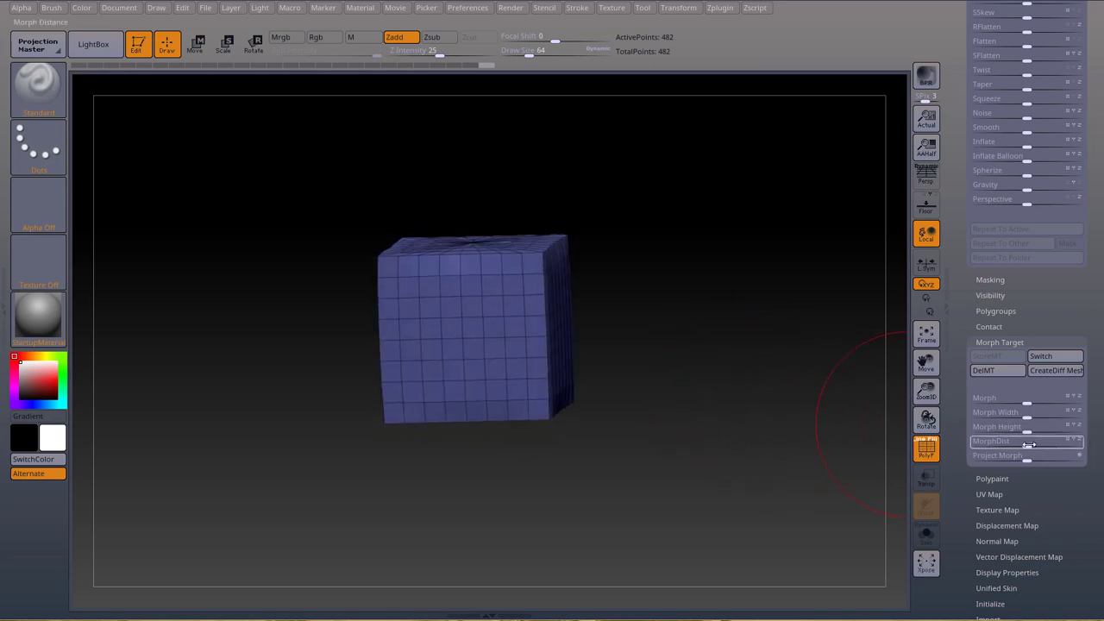
{"action": "left_click_drag", "start_coordinate": [897, 450], "coordinate": [742, 456]}
{"action": "key", "text": "ctrl+z"}
{"action": "key", "text": "ctrl+z"}
{"action": "key", "text": "ctrl+z"}
{"action": "key", "text": "ctrl+z"}
Try Project Morph on the enlarged sphere once more with its alternate projection option
{"action": "left_click_drag", "start_coordinate": [770, 476], "coordinate": [802, 453]}
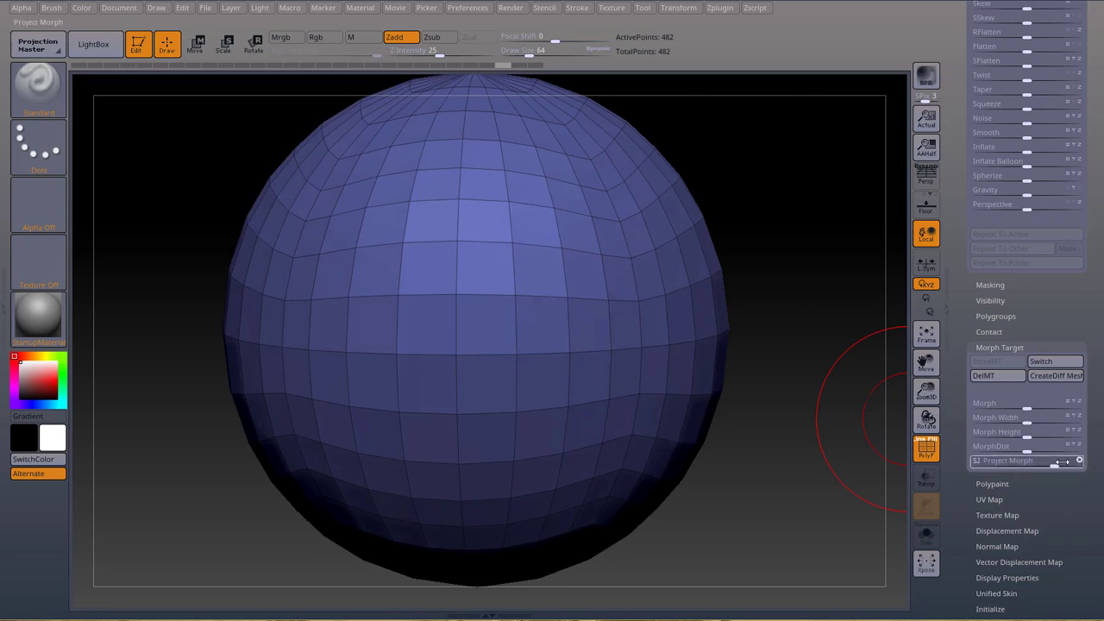
{"action": "left_click_drag", "start_coordinate": [1066, 461], "coordinate": [1090, 476]}
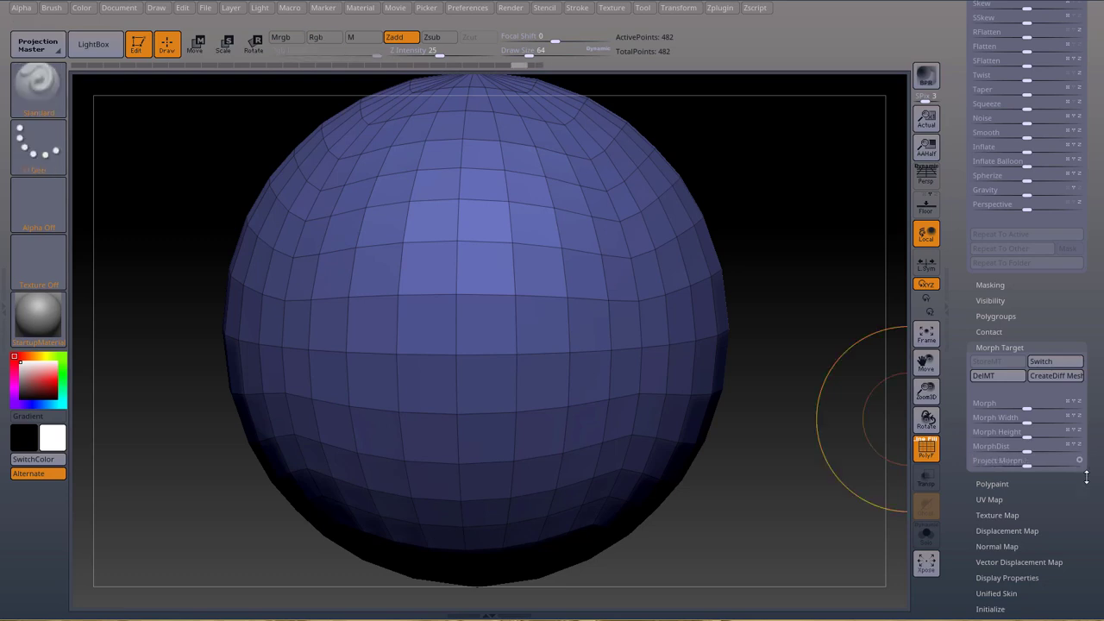
{"action": "mouse_move", "coordinate": [807, 413]}
{"action": "left_mouse_down"}
{"action": "mouse_move", "coordinate": [767, 388]}
{"action": "mouse_move", "coordinate": [793, 398]}
{"action": "left_mouse_up"}
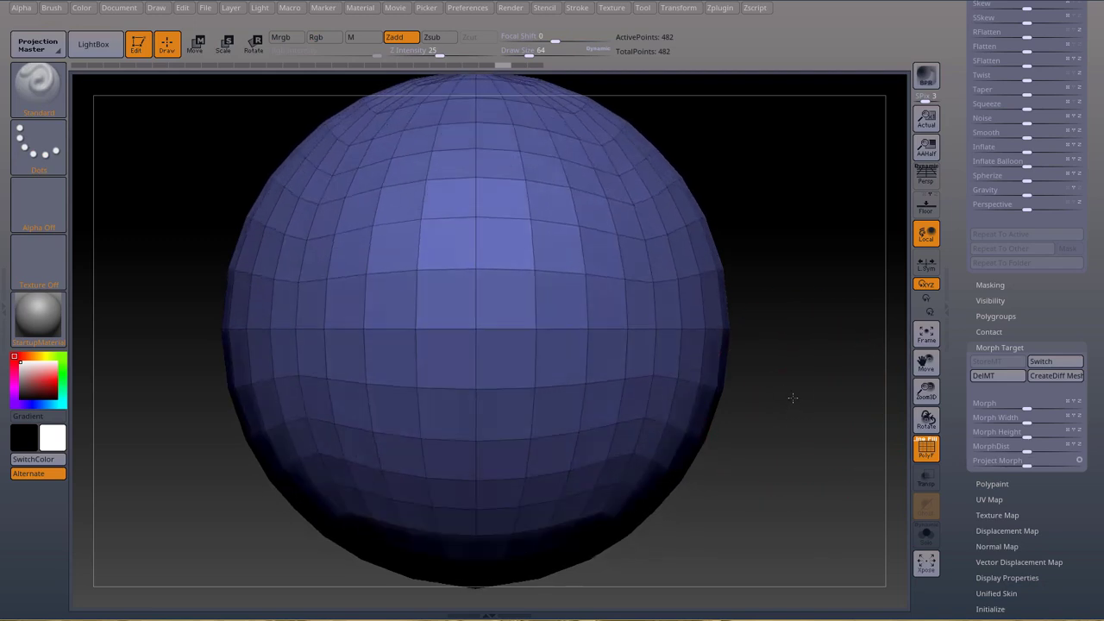
Switch to the cube shape, replace the morph target with it, and spherize the cube
{"action": "left_click", "coordinate": [1052, 363]}
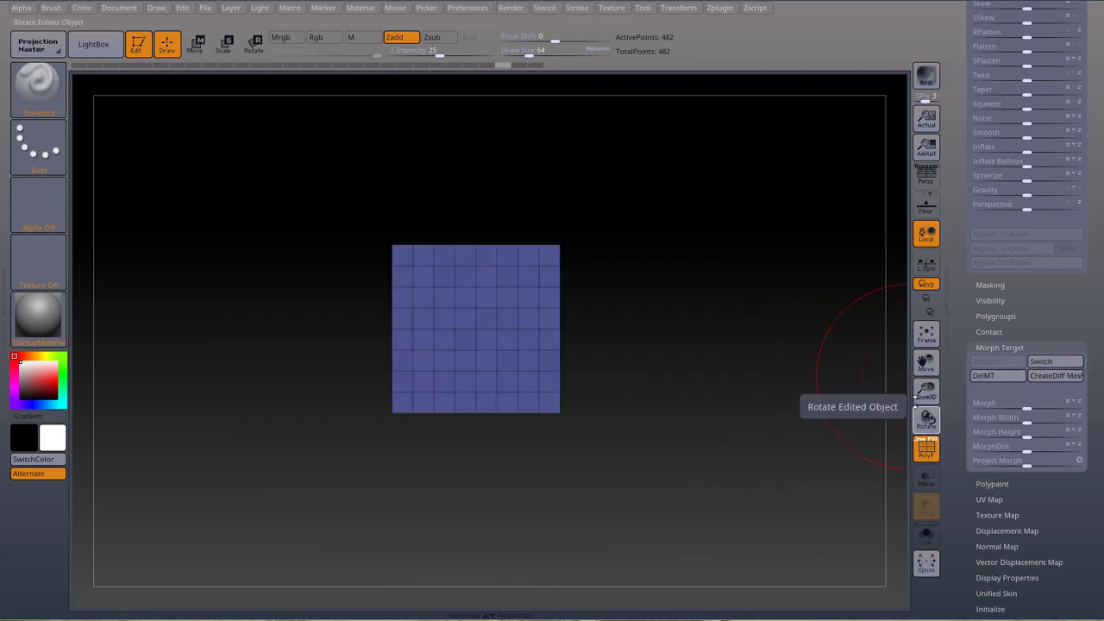
{"action": "left_click", "coordinate": [1000, 374]}
{"action": "left_click", "coordinate": [1000, 359]}
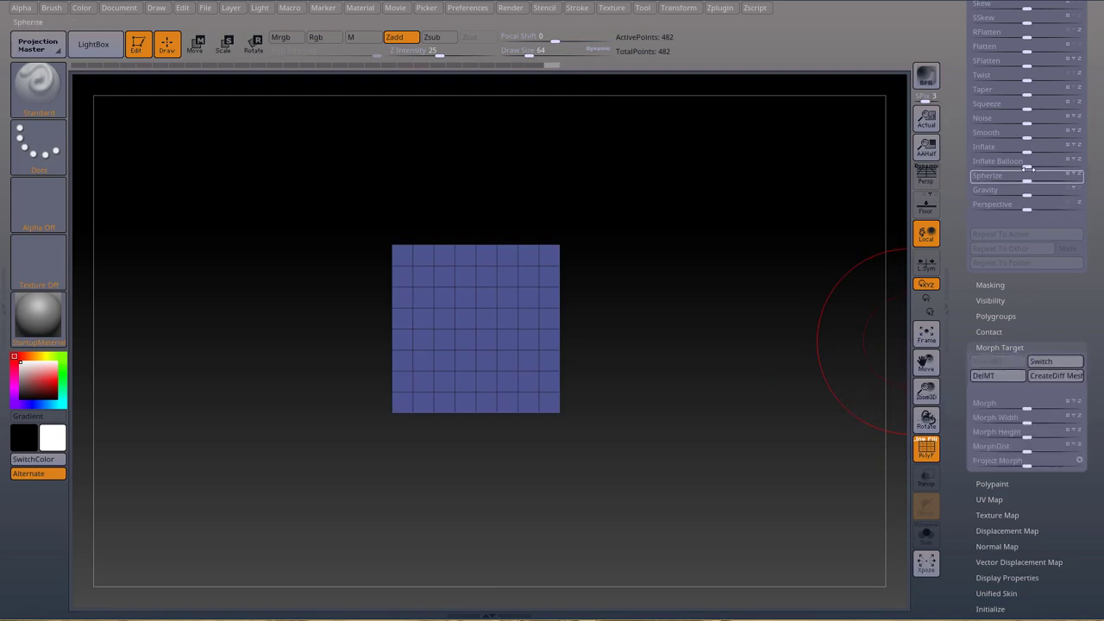
{"action": "mouse_move", "coordinate": [1028, 178]}
{"action": "left_mouse_down"}
{"action": "mouse_move", "coordinate": [1065, 178]}
{"action": "mouse_move", "coordinate": [1026, 180]}
{"action": "left_mouse_up"}
{"action": "mouse_move", "coordinate": [722, 377]}
{"action": "left_mouse_down"}
{"action": "mouse_move", "coordinate": [702, 394]}
{"action": "mouse_move", "coordinate": [716, 386]}
{"action": "mouse_move", "coordinate": [734, 429]}
{"action": "left_mouse_up"}
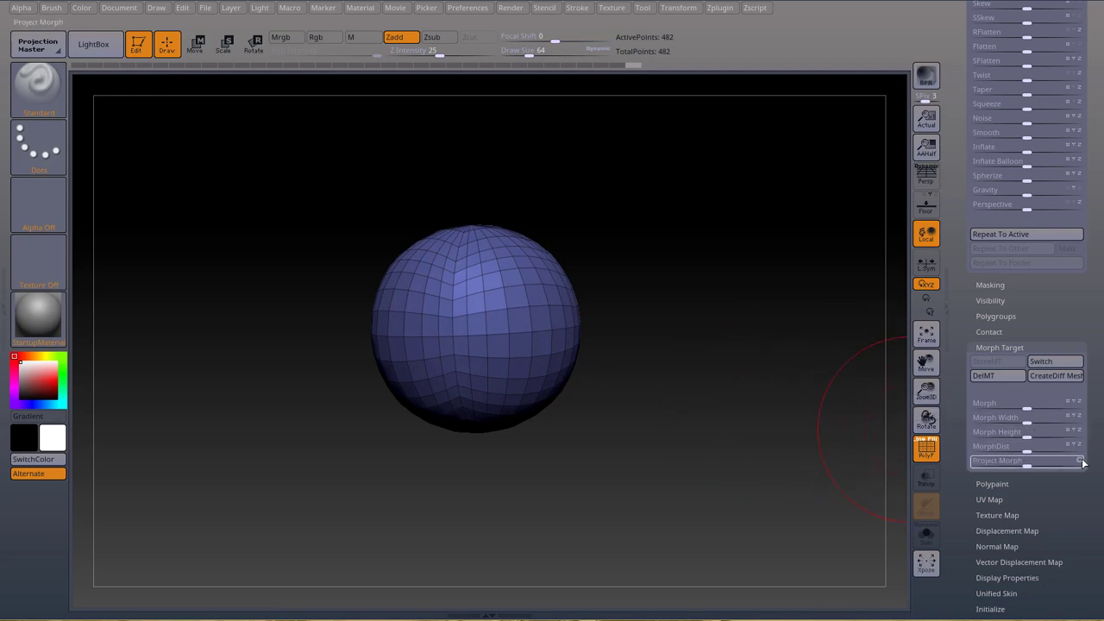
Try Project Morph on the spherized cube in positive and negative directions, undoing the first projection
{"action": "left_click_drag", "start_coordinate": [1026, 465], "coordinate": [1095, 463]}
{"action": "mouse_move", "coordinate": [747, 407]}
{"action": "left_mouse_down"}
{"action": "mouse_move", "coordinate": [771, 439]}
{"action": "mouse_move", "coordinate": [764, 409]}
{"action": "left_mouse_up"}
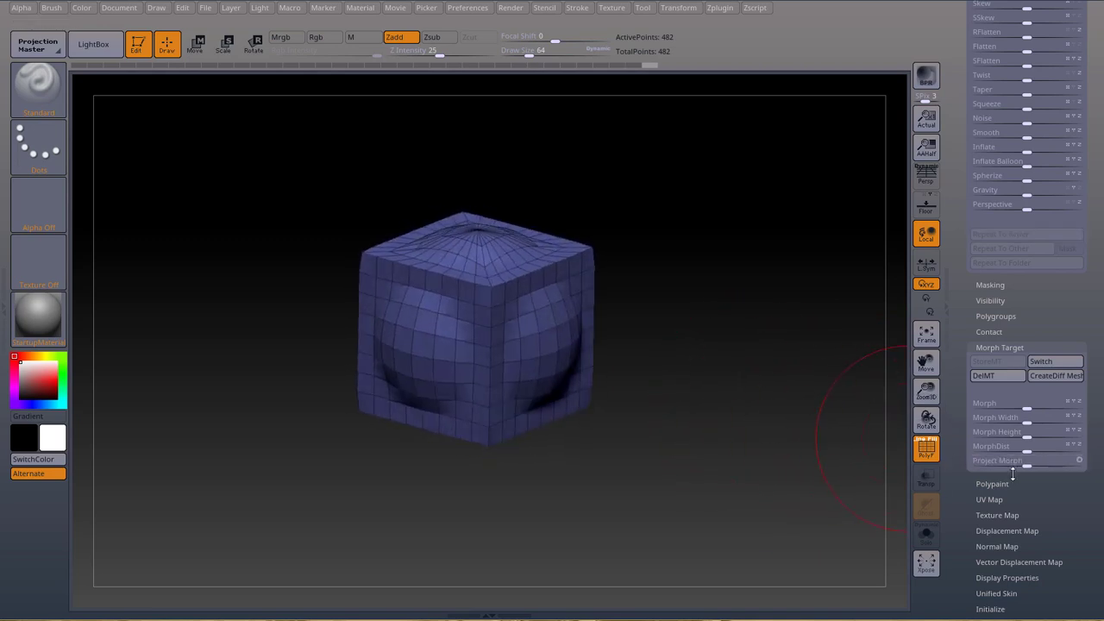
{"action": "key", "text": "ctrl+z"}
{"action": "left_click_drag", "start_coordinate": [1025, 466], "coordinate": [967, 464]}
{"action": "mouse_move", "coordinate": [742, 431]}
{"action": "left_mouse_down"}
{"action": "mouse_move", "coordinate": [733, 401]}
{"action": "mouse_move", "coordinate": [759, 461]}
{"action": "mouse_move", "coordinate": [783, 427]}
{"action": "mouse_move", "coordinate": [790, 441]}
{"action": "mouse_move", "coordinate": [757, 406]}
{"action": "mouse_move", "coordinate": [768, 422]}
{"action": "mouse_move", "coordinate": [749, 439]}
{"action": "mouse_move", "coordinate": [784, 423]}
{"action": "left_mouse_up"}
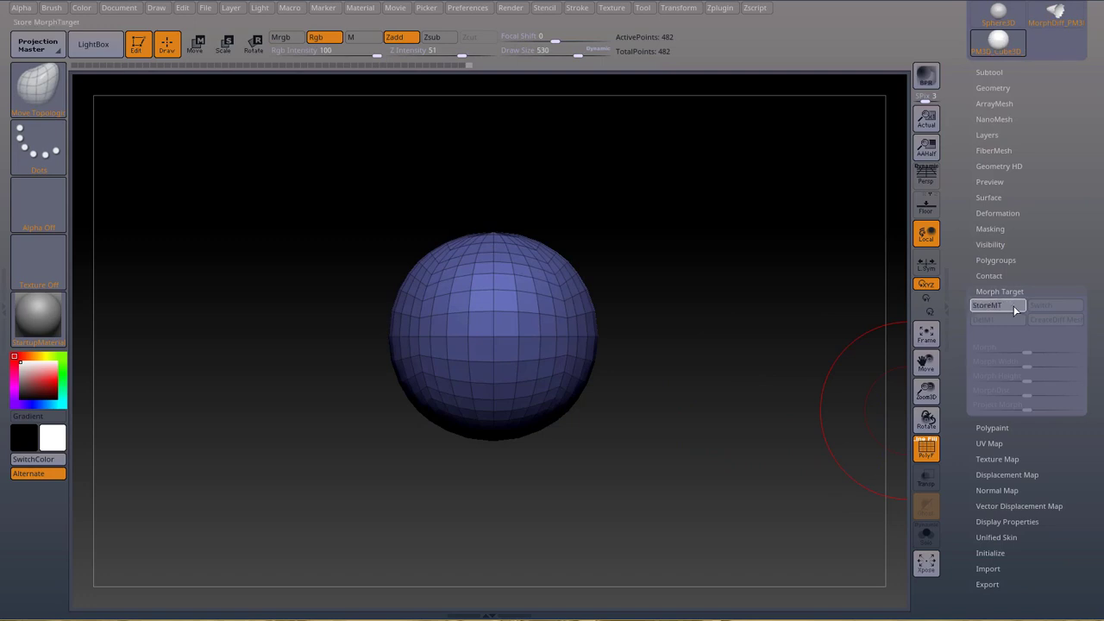
Store the sphere's current shape as its morph target
{"action": "left_click", "coordinate": [1012, 306]}
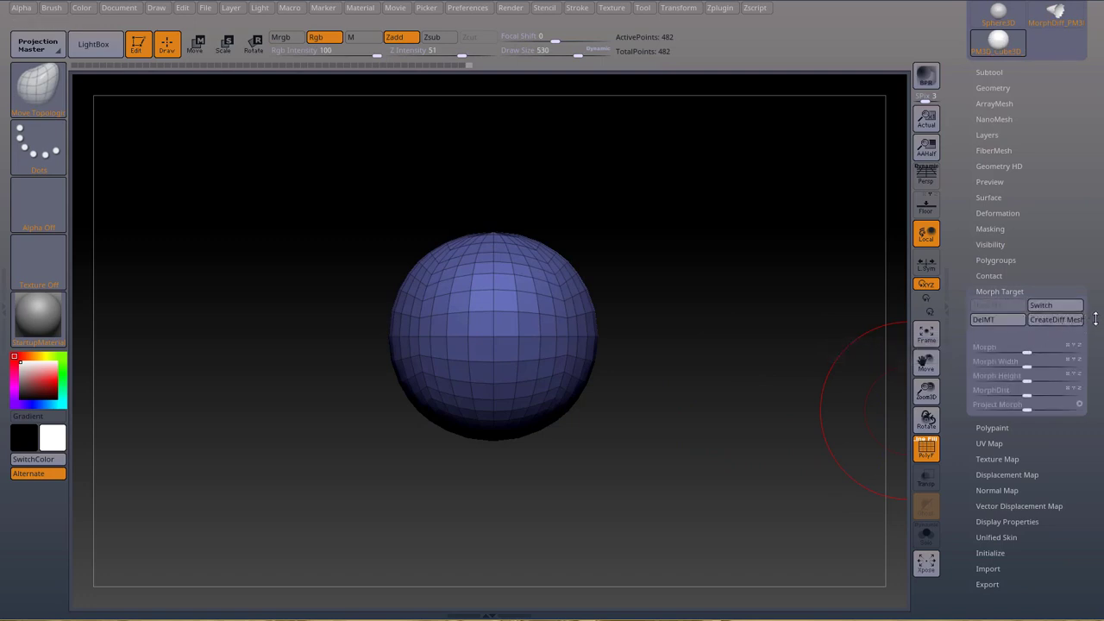
{"action": "scroll", "coordinate": [1098, 298], "scroll_direction": "up", "scroll_amount": 2}
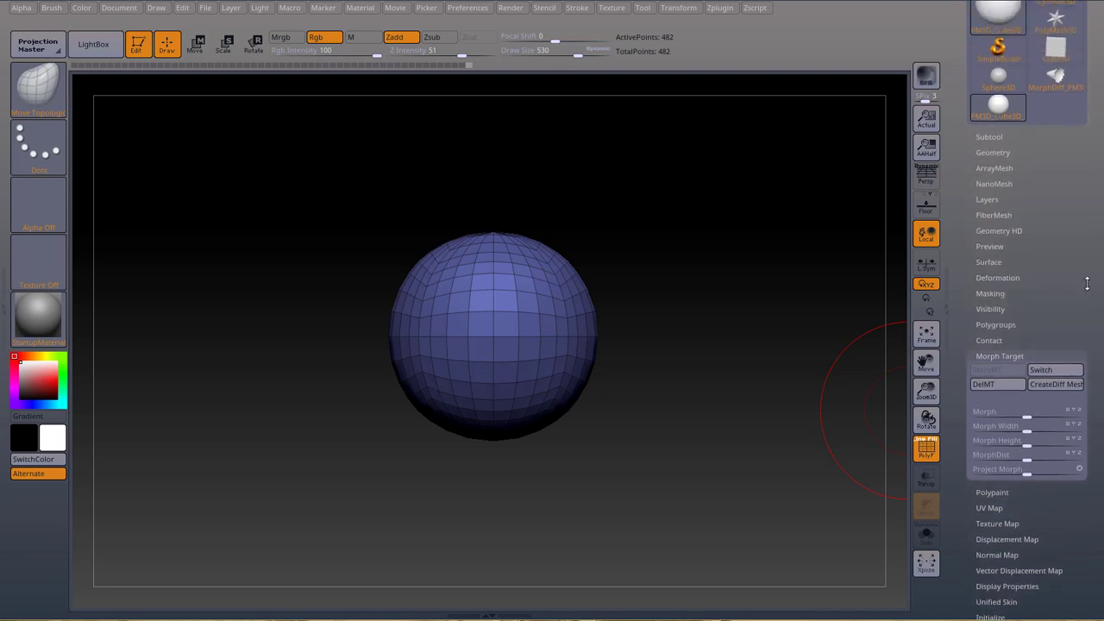
{"action": "left_click_drag", "start_coordinate": [1091, 339], "coordinate": [1089, 307]}
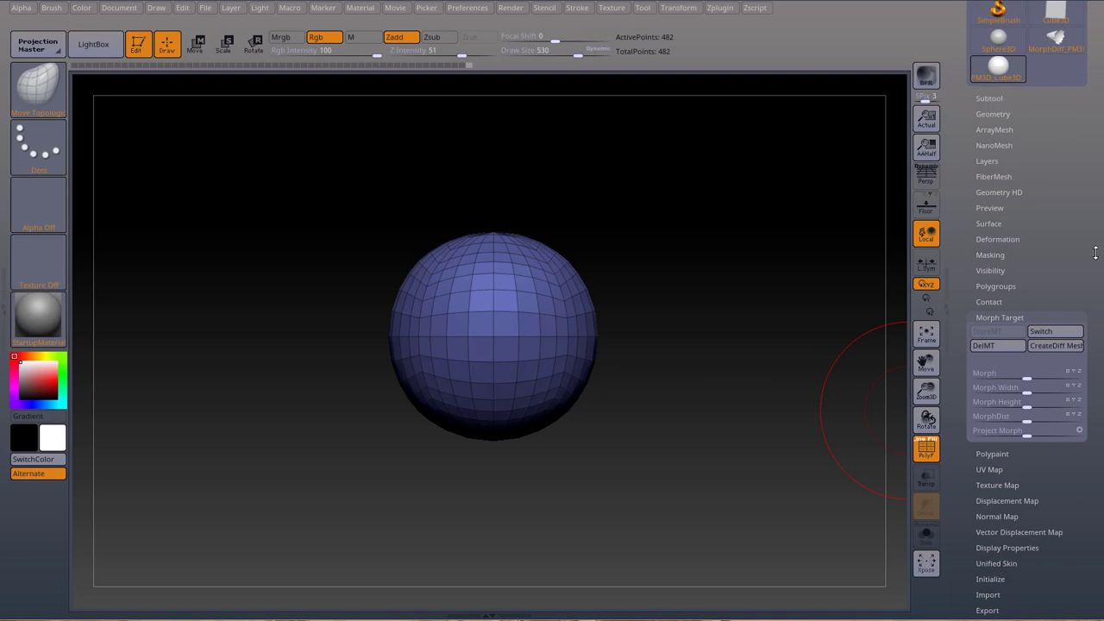
{"action": "left_click_drag", "start_coordinate": [1096, 272], "coordinate": [1095, 299]}
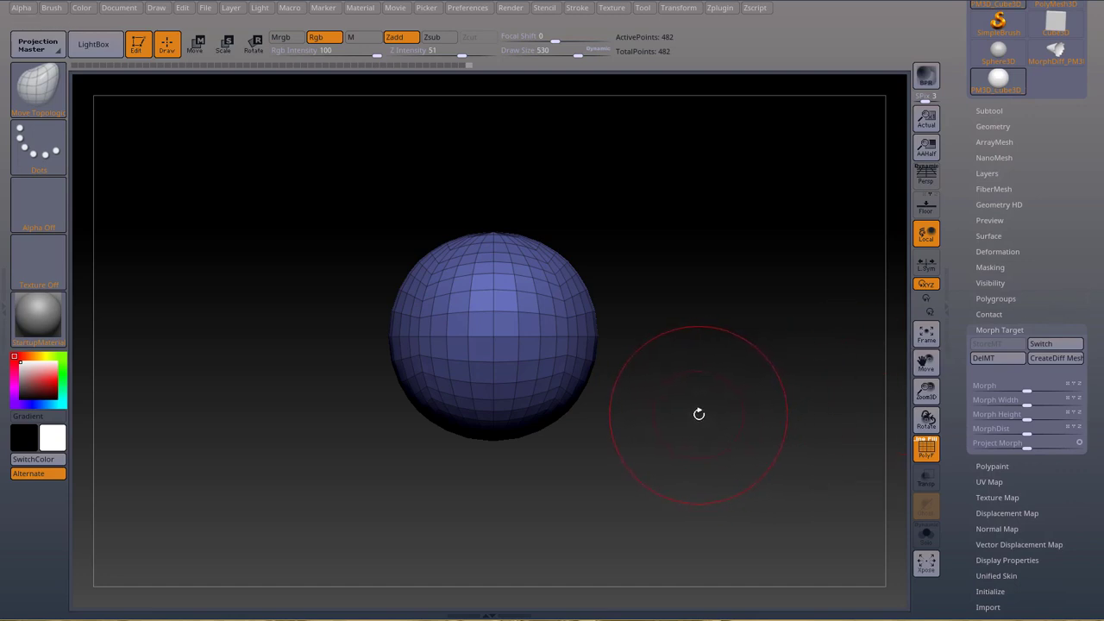
Pull the sphere's upper-right side outward into a long horn with the Move Topological brush
{"action": "key", "text": "b"}
{"action": "key", "text": "m"}
{"action": "key", "text": "t"}
{"action": "mouse_move", "coordinate": [582, 284]}
{"action": "left_mouse_down"}
{"action": "mouse_move", "coordinate": [815, 166]}
{"action": "mouse_move", "coordinate": [833, 137]}
{"action": "left_mouse_up"}
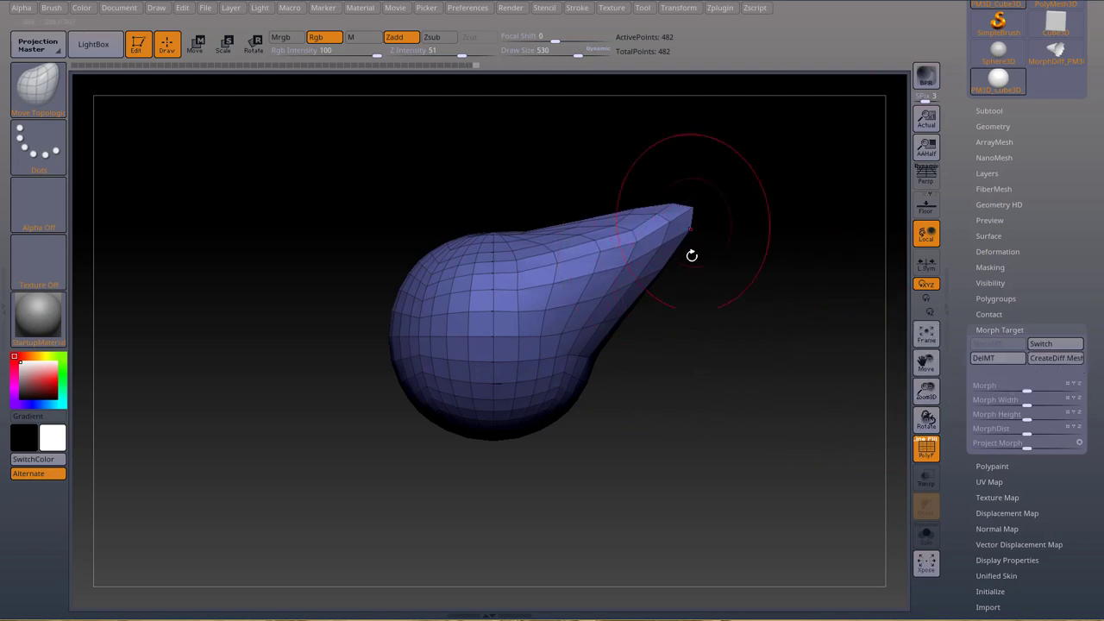
Create a difference mesh from the pulled sphere's changed area, make it the active tool, and inspect its open side
{"action": "left_click", "coordinate": [1066, 362]}
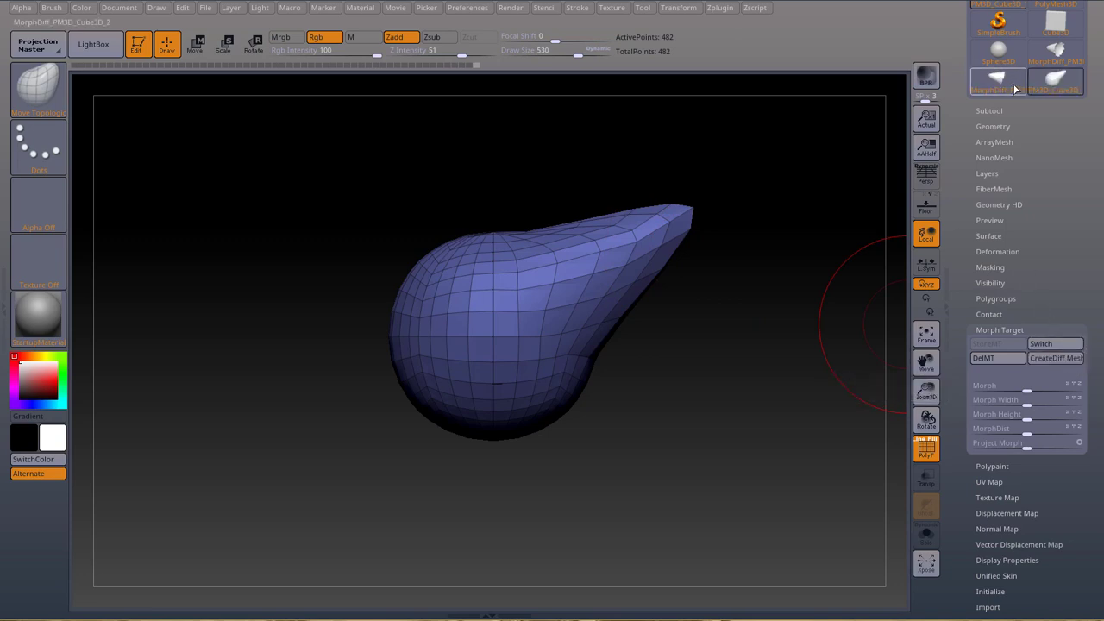
{"action": "left_click", "coordinate": [1011, 85]}
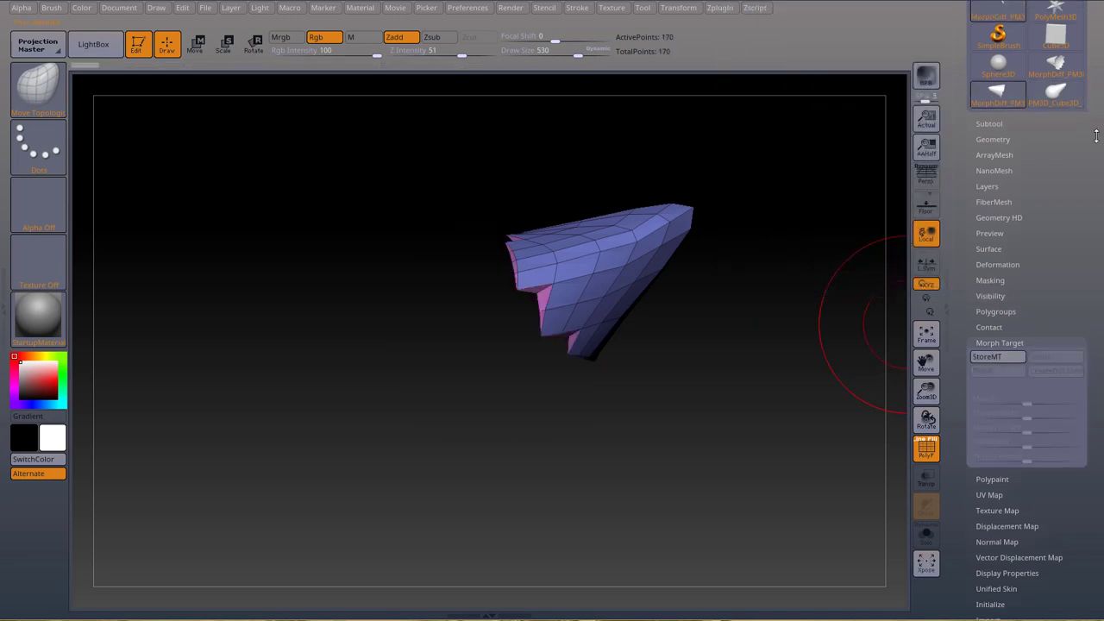
{"action": "scroll", "coordinate": [1094, 164], "scroll_direction": "up", "scroll_amount": 5}
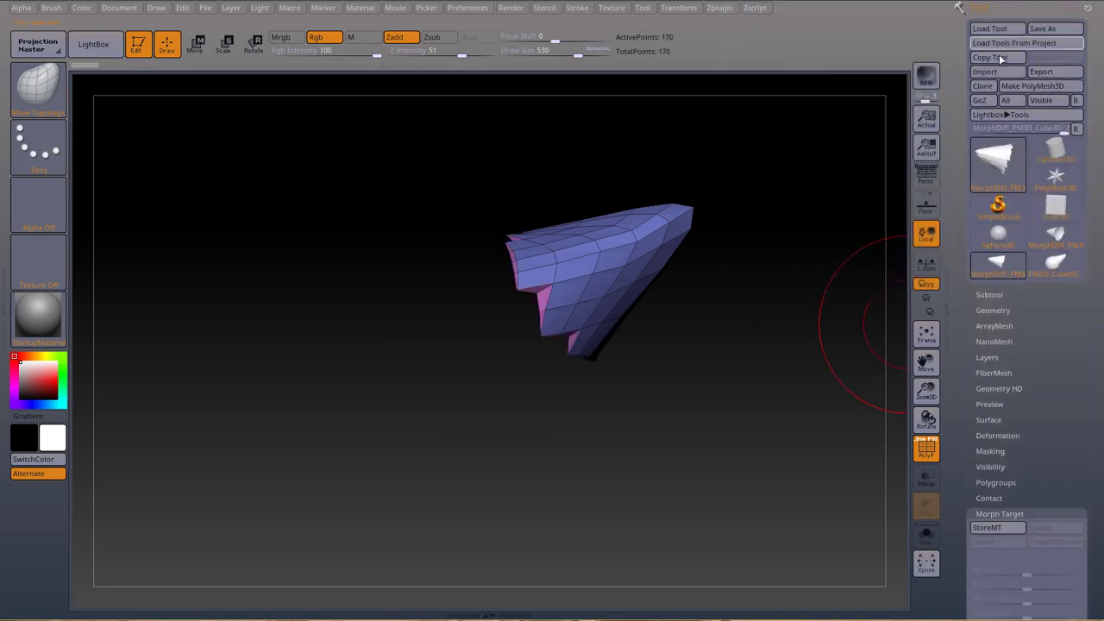
{"action": "mouse_move", "coordinate": [729, 340]}
{"action": "left_mouse_down"}
{"action": "mouse_move", "coordinate": [781, 313]}
{"action": "mouse_move", "coordinate": [741, 345]}
{"action": "mouse_move", "coordinate": [746, 330]}
{"action": "mouse_move", "coordinate": [702, 337]}
{"action": "mouse_move", "coordinate": [709, 347]}
{"action": "mouse_move", "coordinate": [783, 337]}
{"action": "mouse_move", "coordinate": [738, 343]}
{"action": "left_mouse_up"}
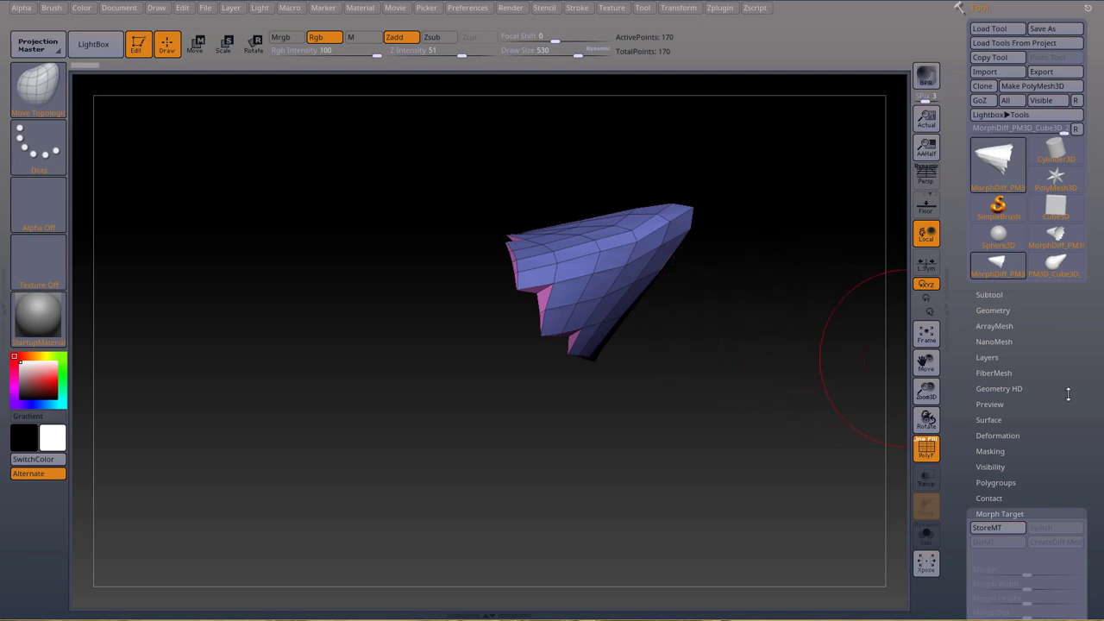
{"action": "scroll", "coordinate": [1097, 394], "scroll_direction": "down", "scroll_amount": 5}
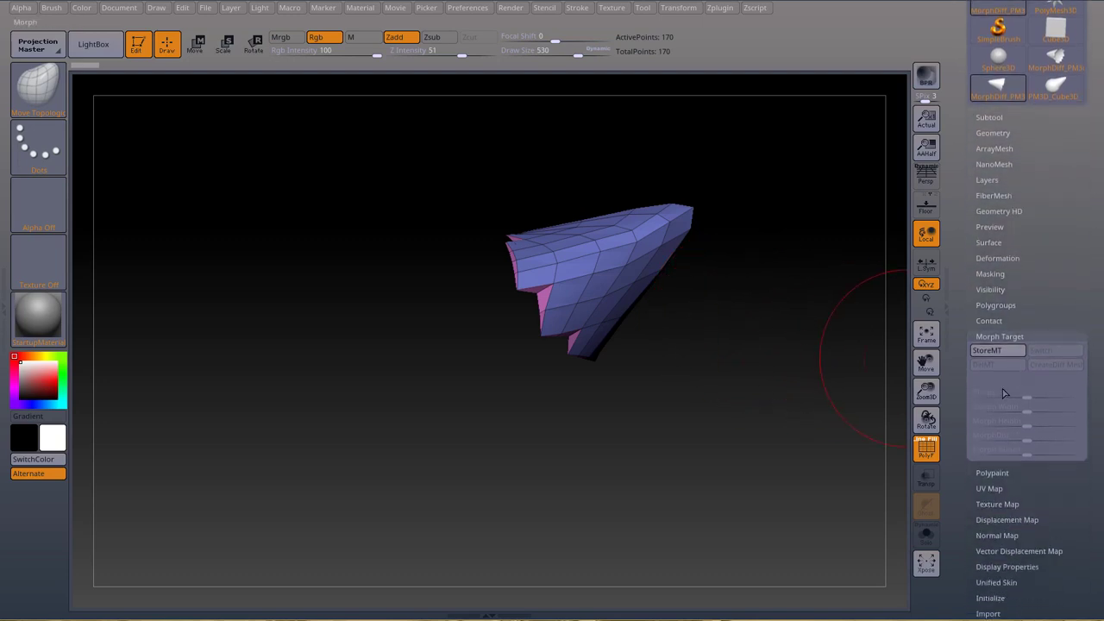
{"action": "left_click_drag", "start_coordinate": [801, 330], "coordinate": [1011, 226]}
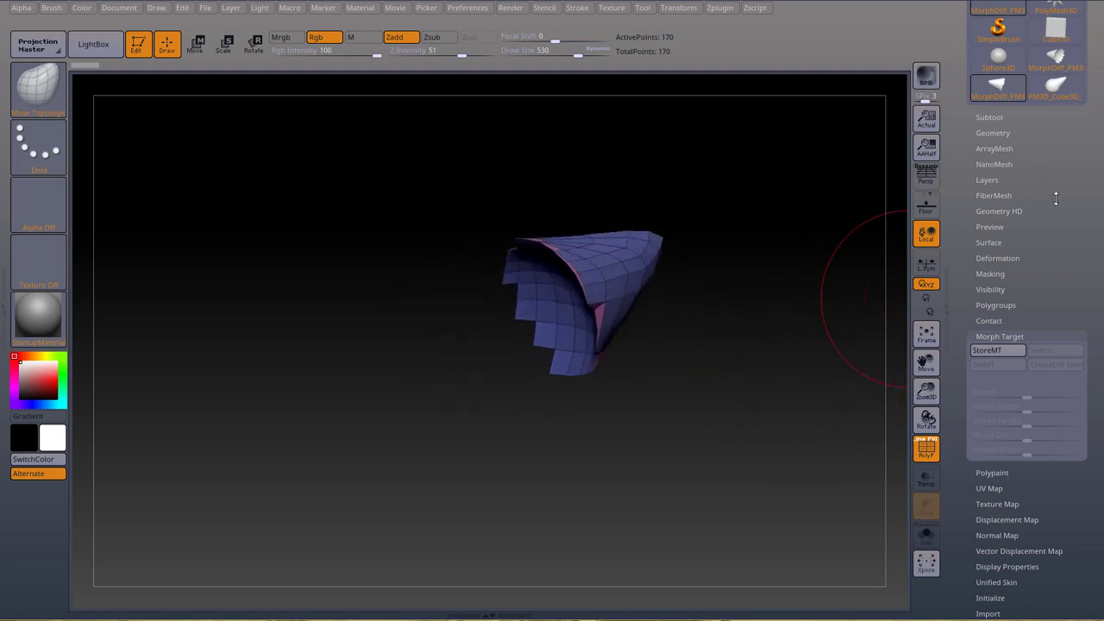
Review the Layers and Morph Target settings of the difference mesh
{"action": "left_click", "coordinate": [1034, 179]}
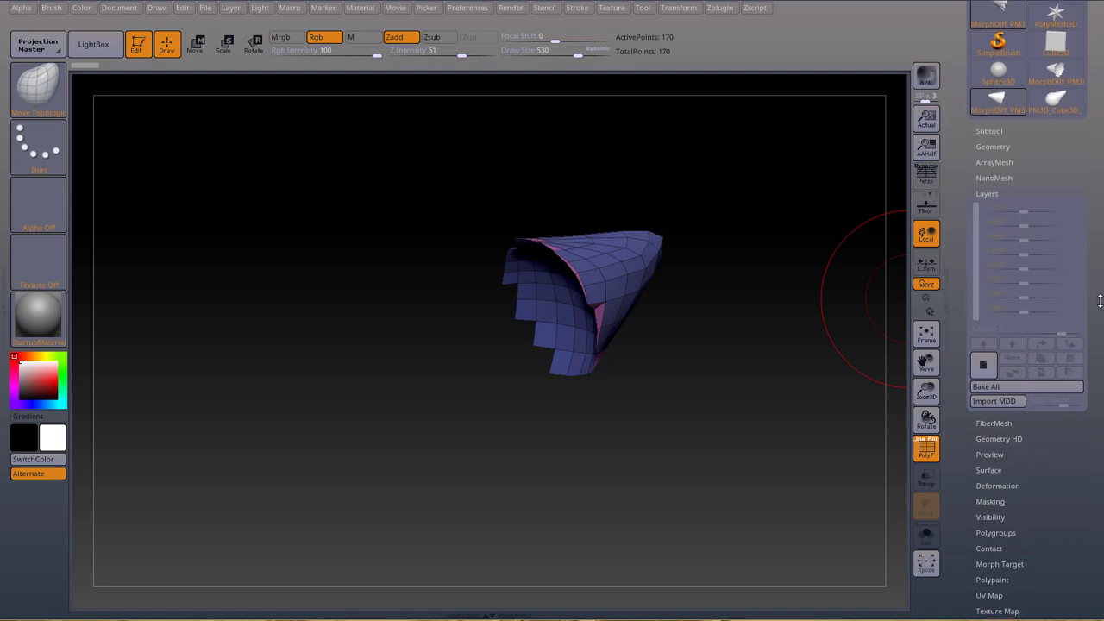
{"action": "scroll", "coordinate": [1022, 469], "scroll_direction": "down", "scroll_amount": 3}
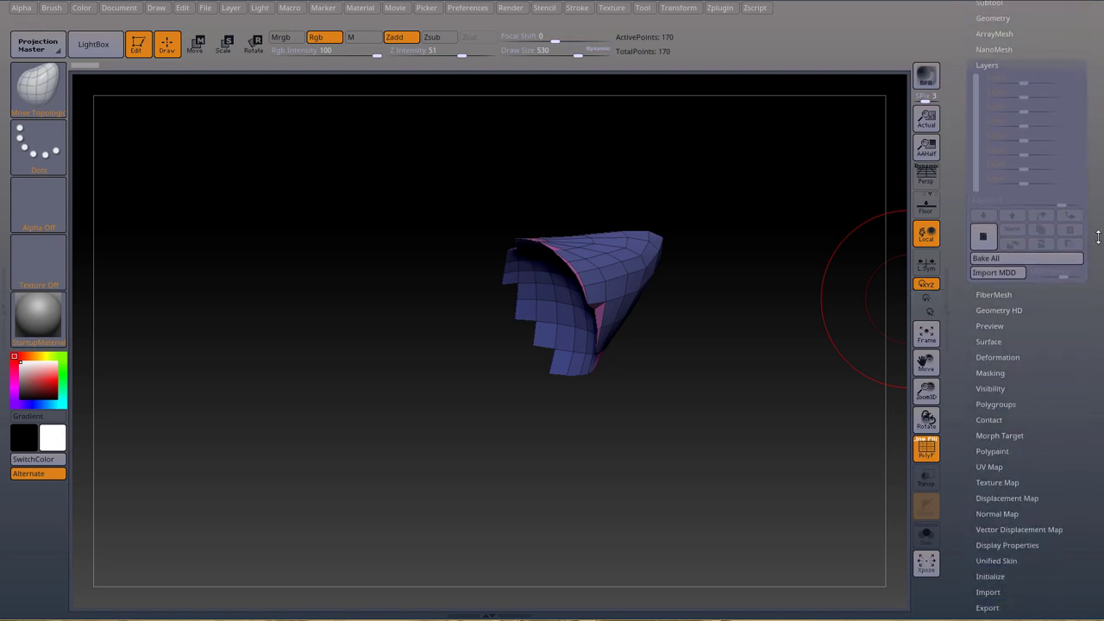
{"action": "left_click", "coordinate": [1020, 438]}
{"action": "scroll", "coordinate": [1069, 414], "scroll_direction": "up", "scroll_amount": 1}
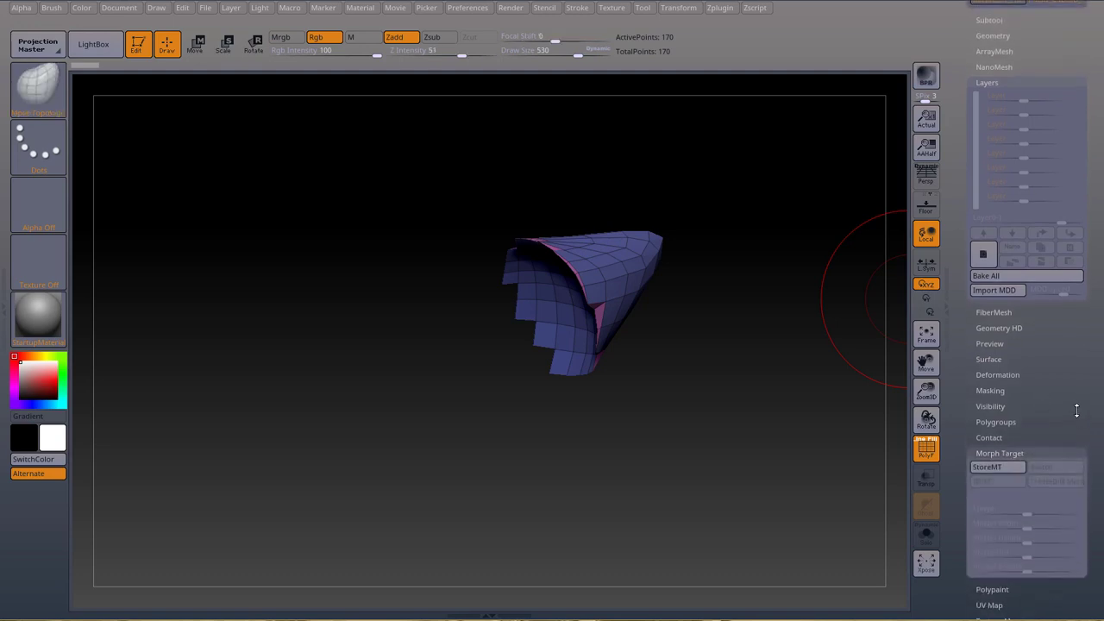
{"action": "scroll", "coordinate": [1093, 391], "scroll_direction": "up", "scroll_amount": 2}
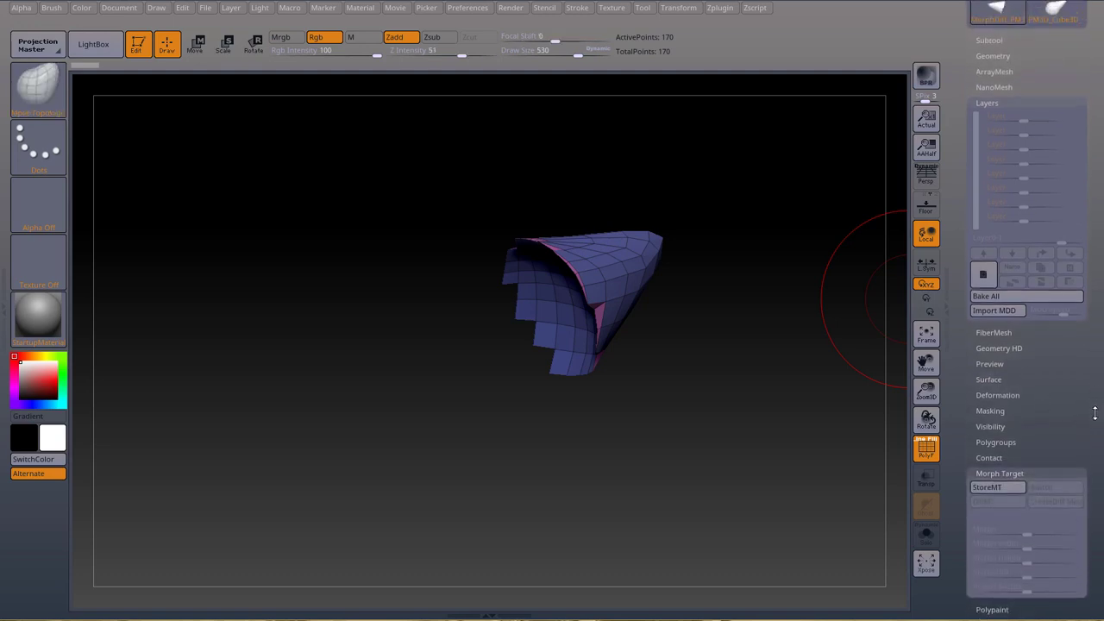
{"action": "left_click_drag", "start_coordinate": [1092, 435], "coordinate": [1092, 390]}
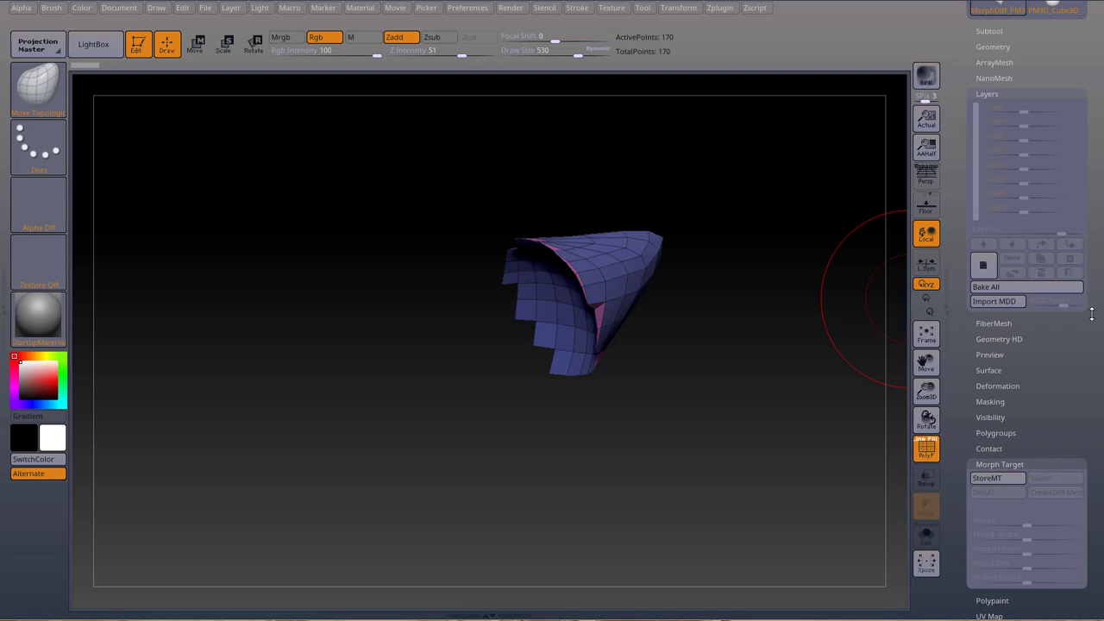
{"action": "left_click_drag", "start_coordinate": [1096, 312], "coordinate": [1097, 348]}
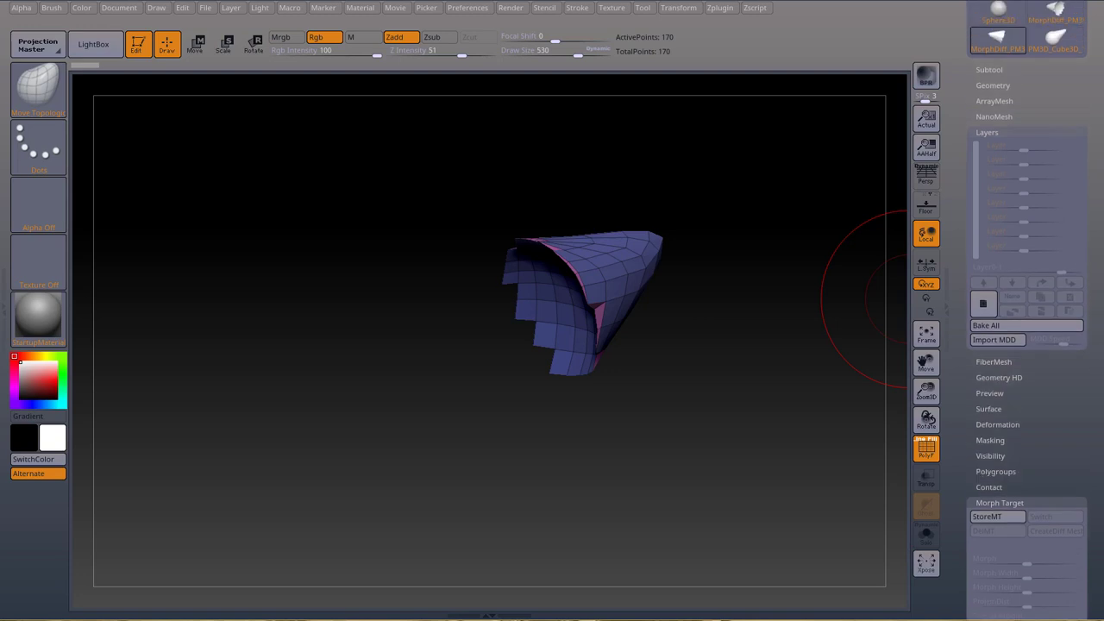